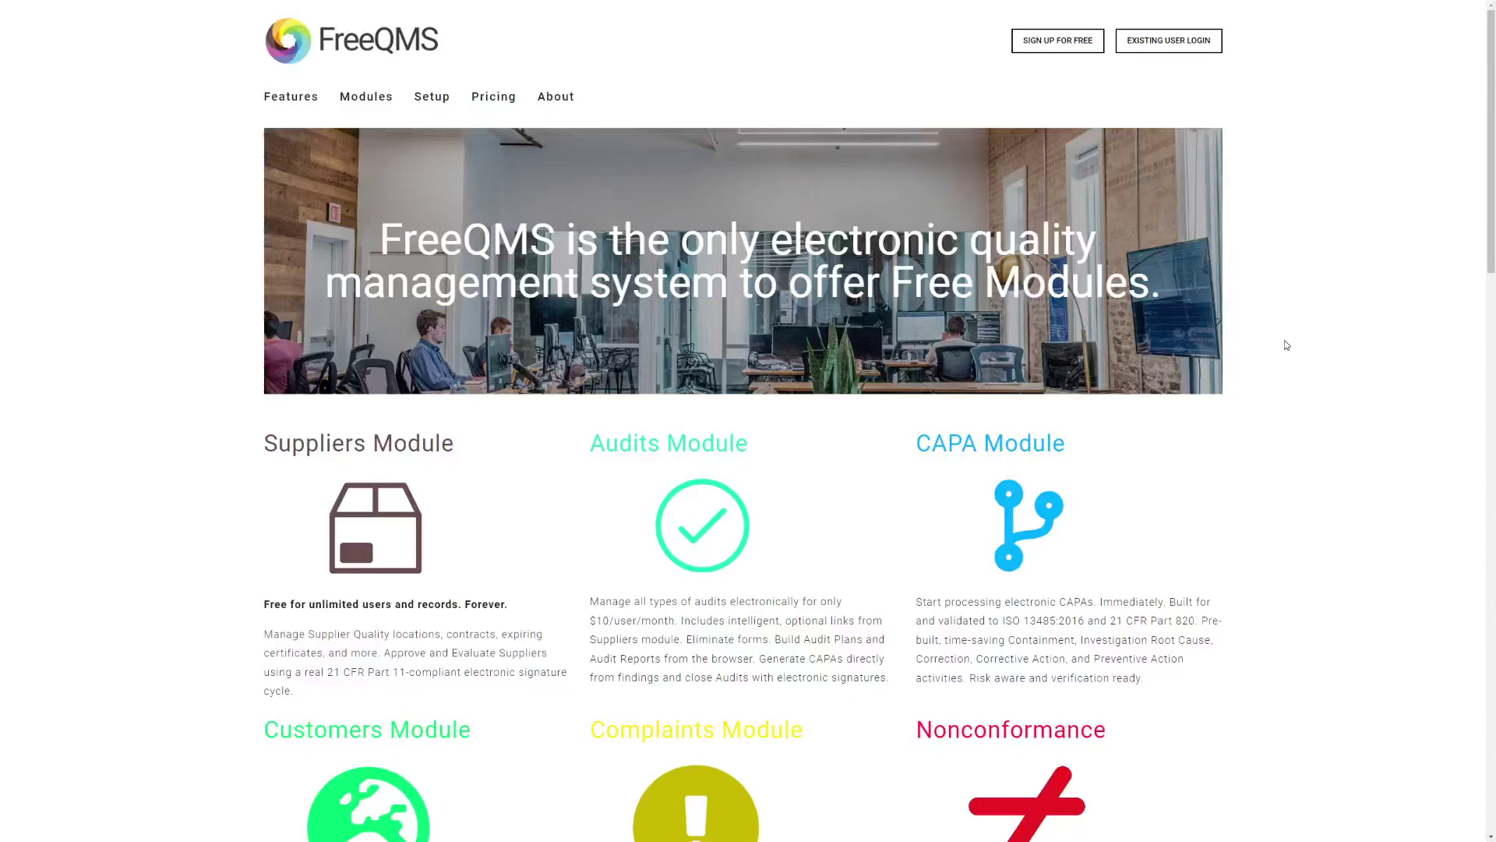
- Go from the FreeQMS homepage to the existing-user login page
left_click(1174, 50)
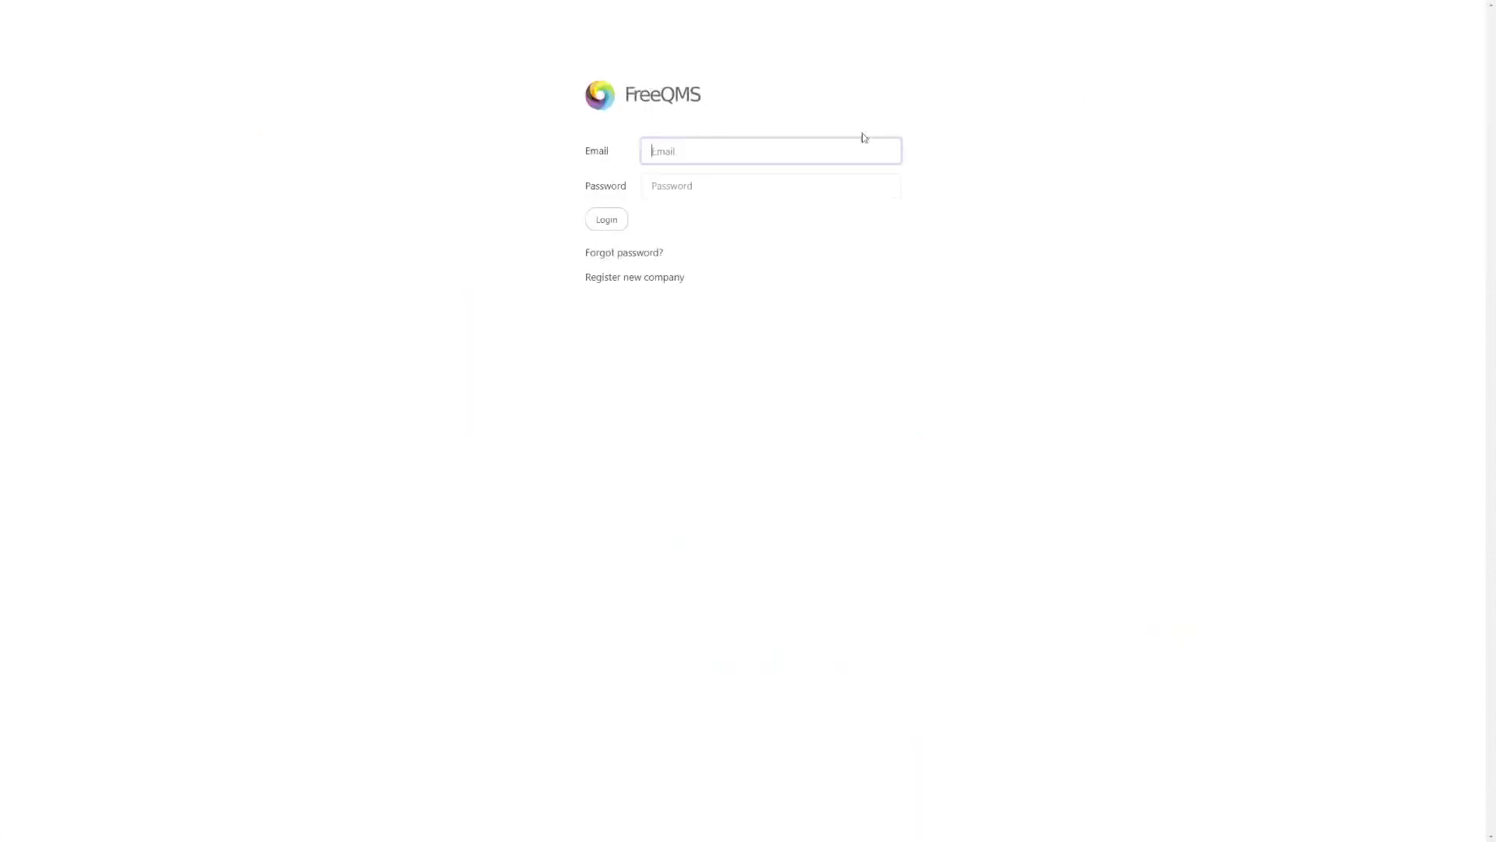
- Sign in with the user's email and open the 'Anodization Issue with LuminaFlex Hip Implant Fixational Screws' nonconformance
left_click(777, 150)
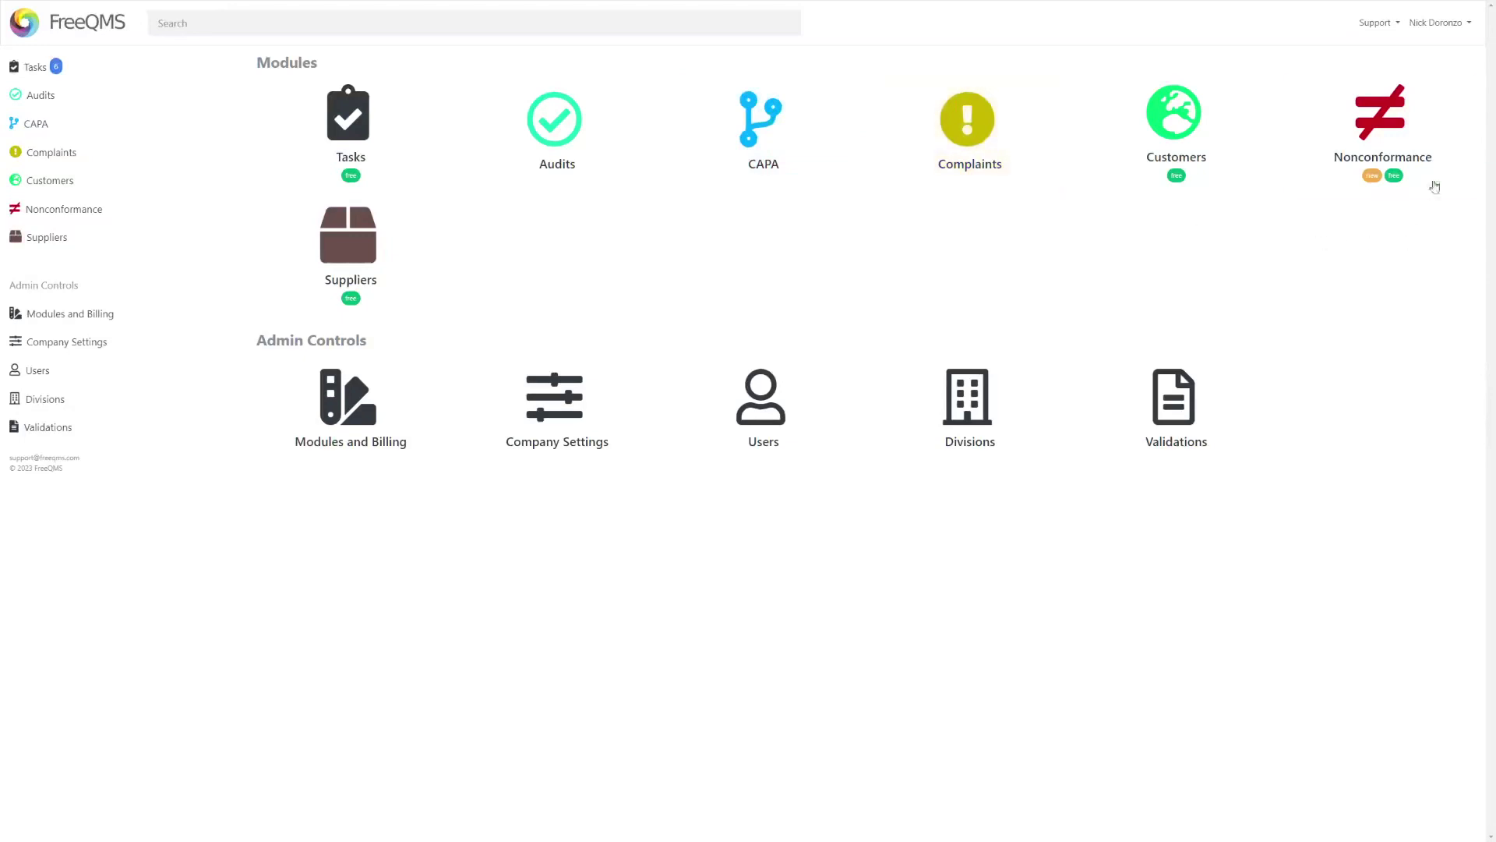
left_click(1415, 157)
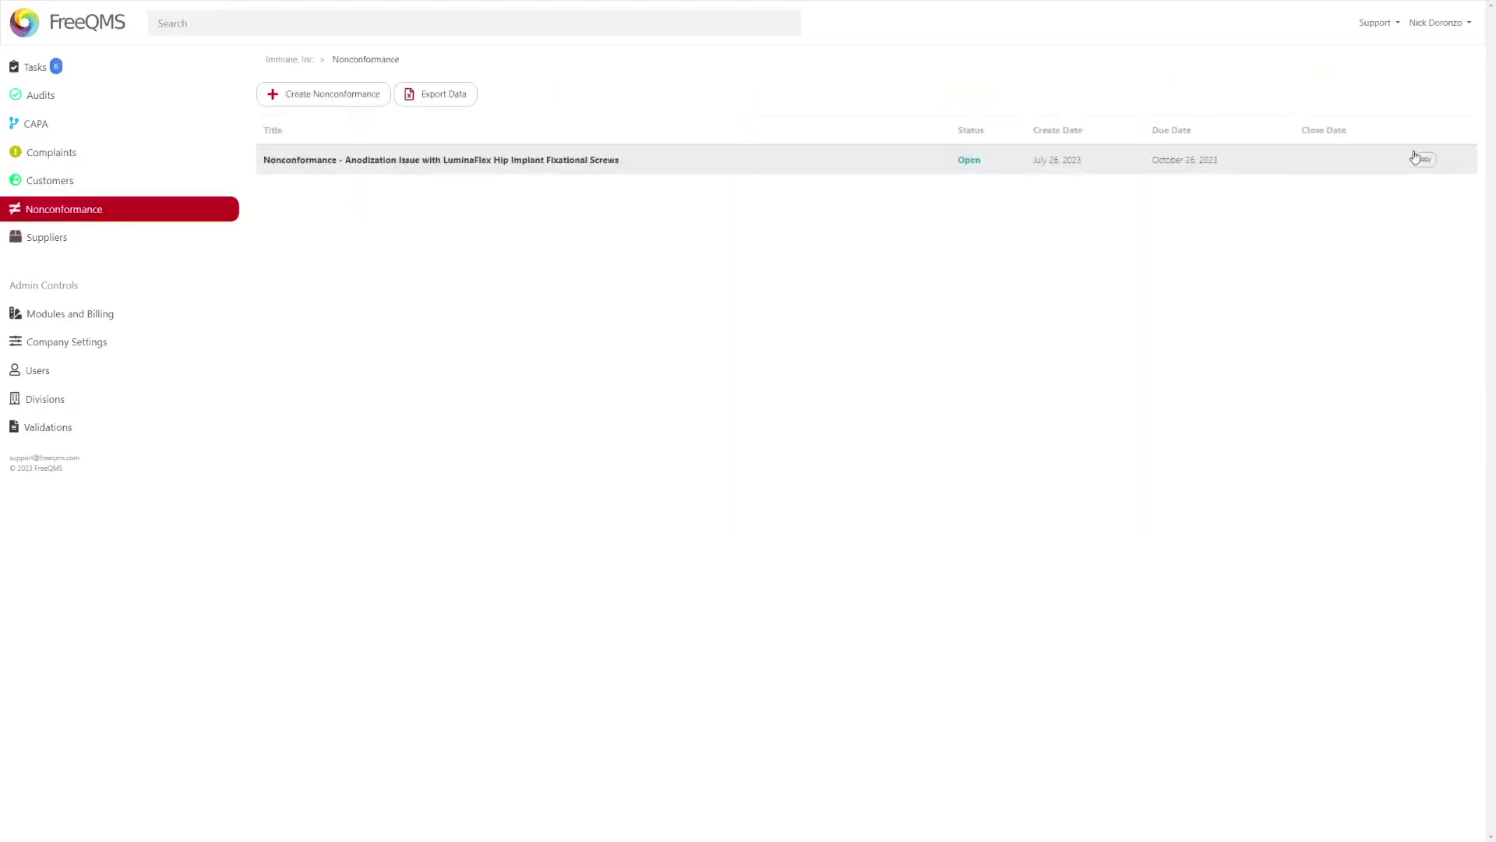
left_click(456, 161)
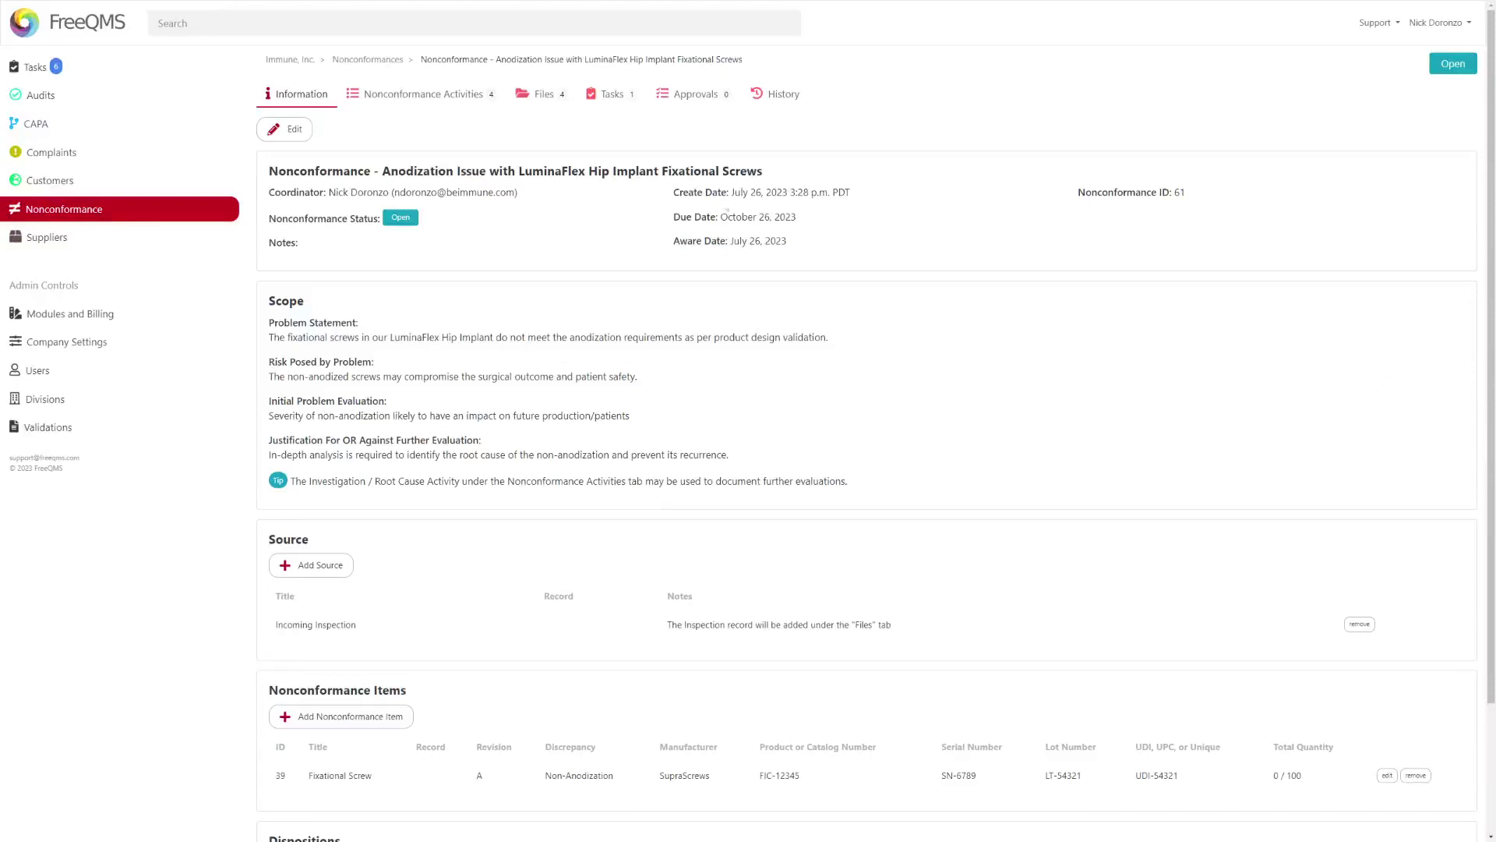
- Start a Verification of Effectiveness activity planning a follow-up order with the supplier (SupraScrews)
left_click(449, 94)
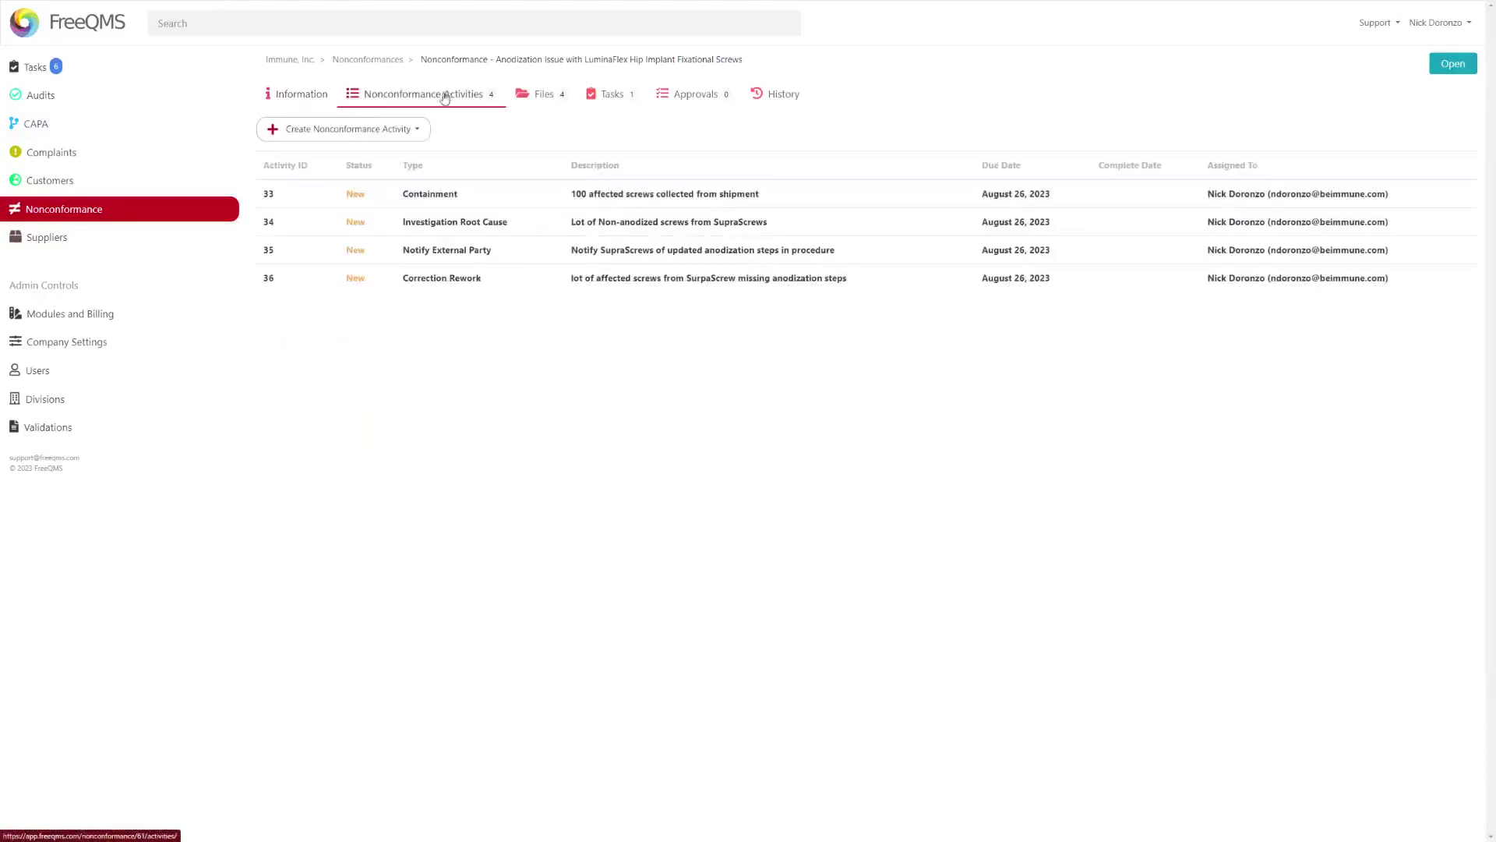
left_click(401, 131)
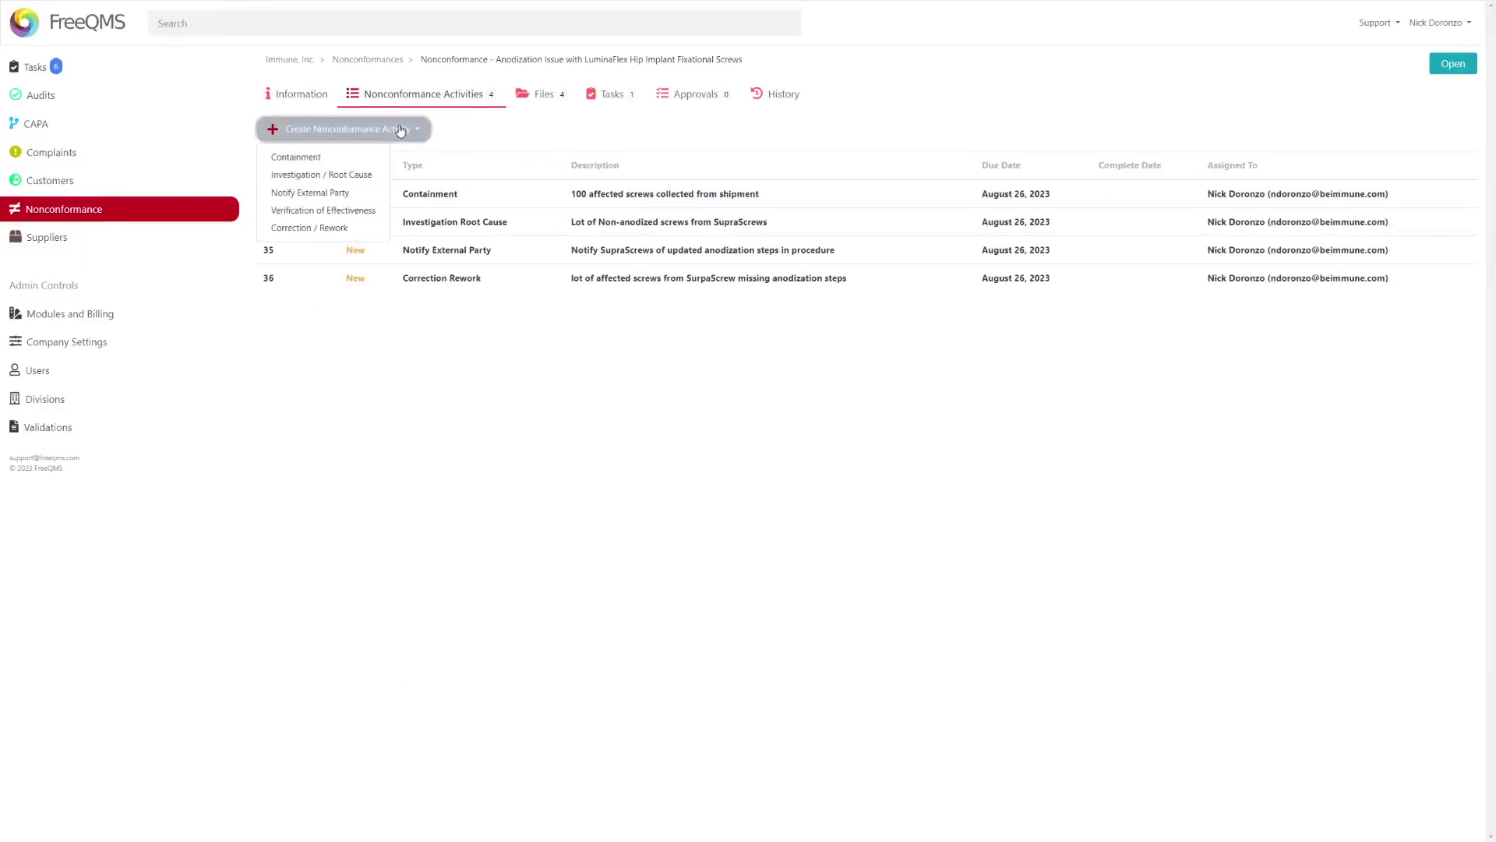
left_click(332, 213)
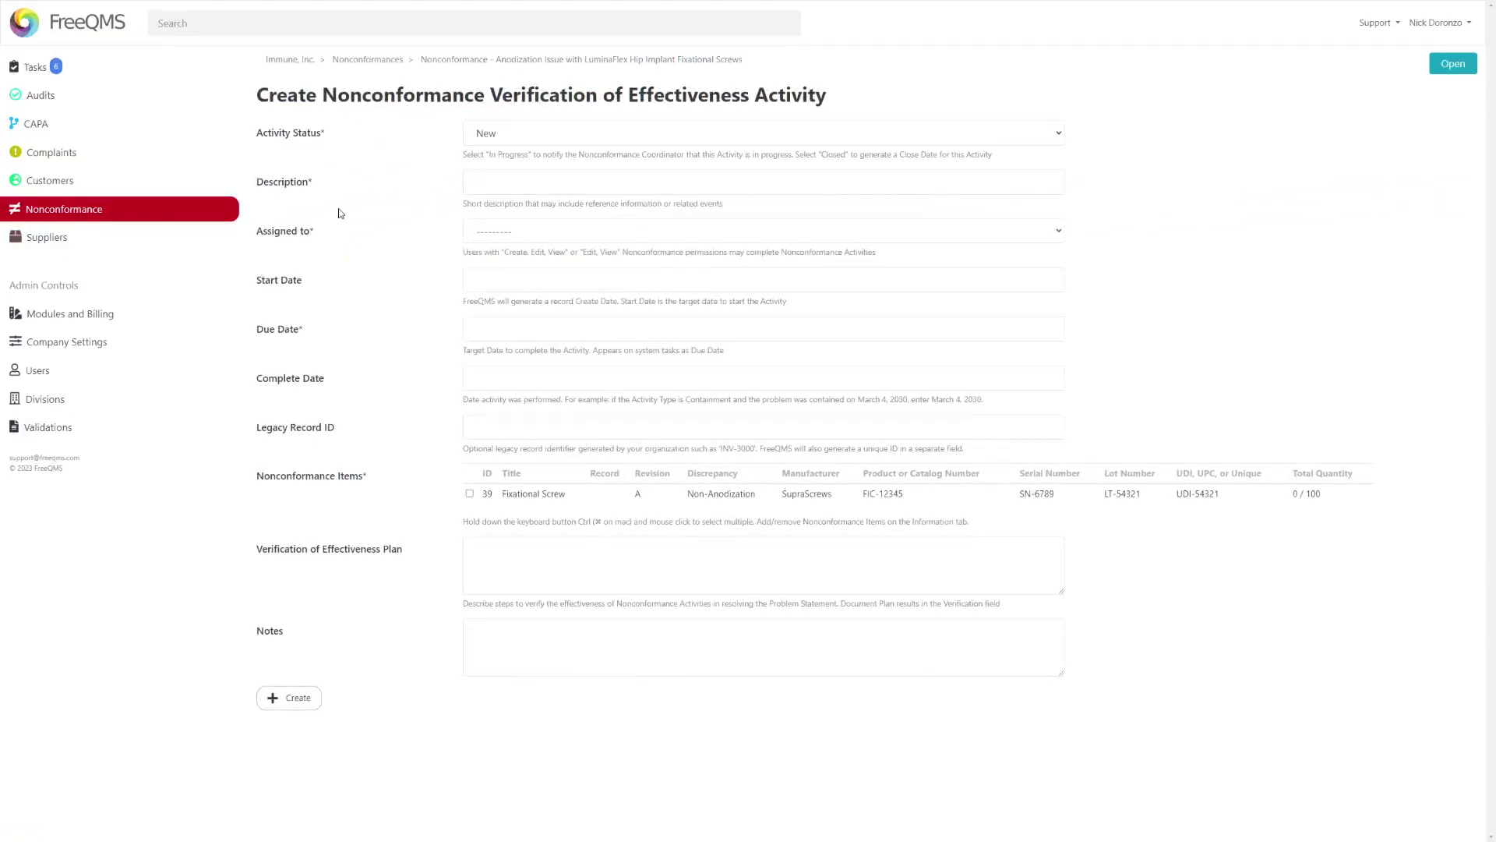
left_click(490, 554)
type("Place a new order with the supplier to")
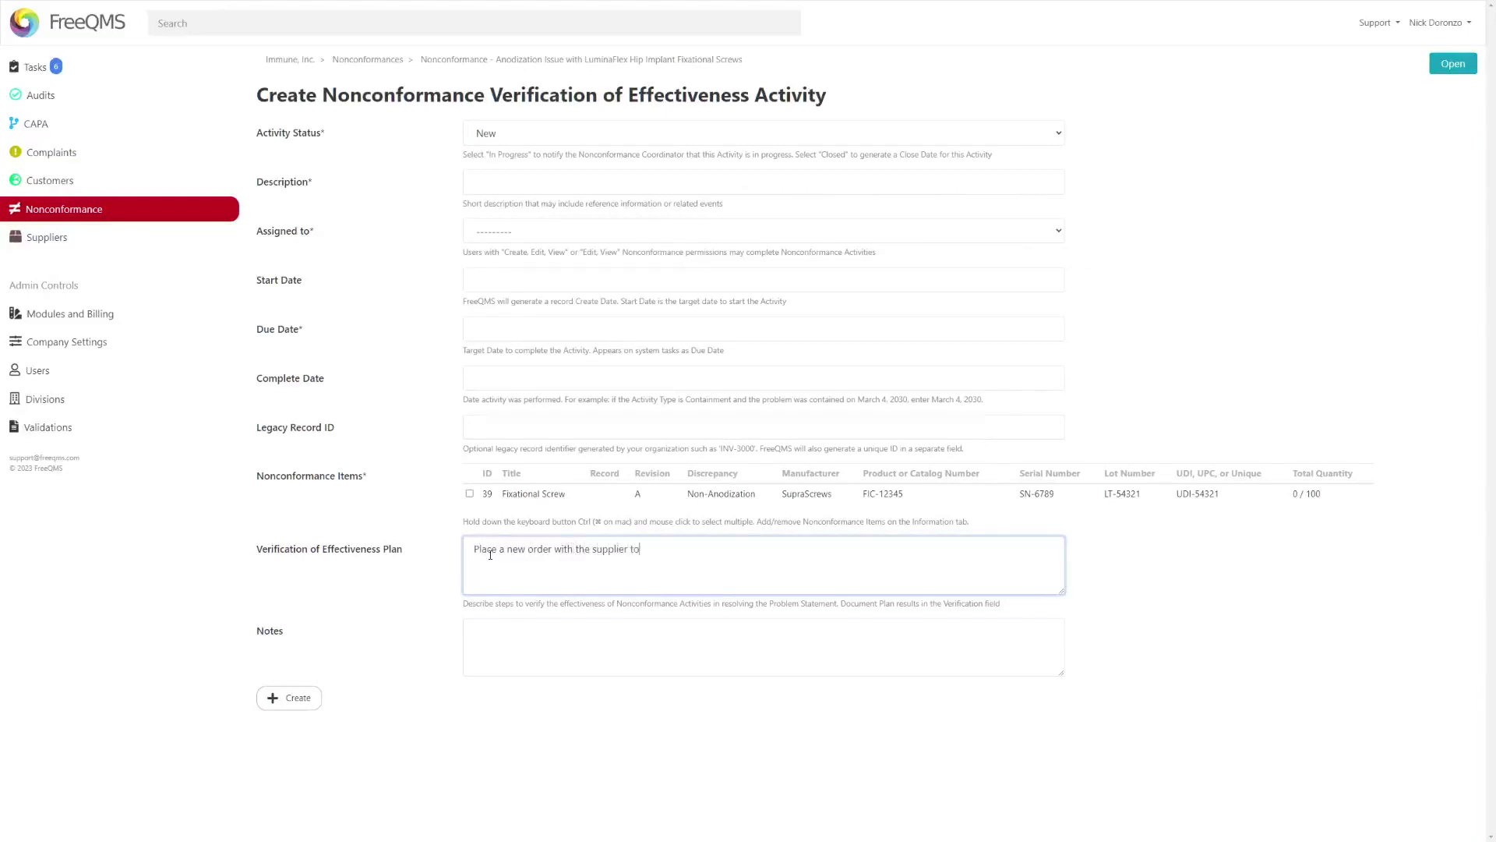
type(" see if follow-up orders suffer from hte same nonconformance.")
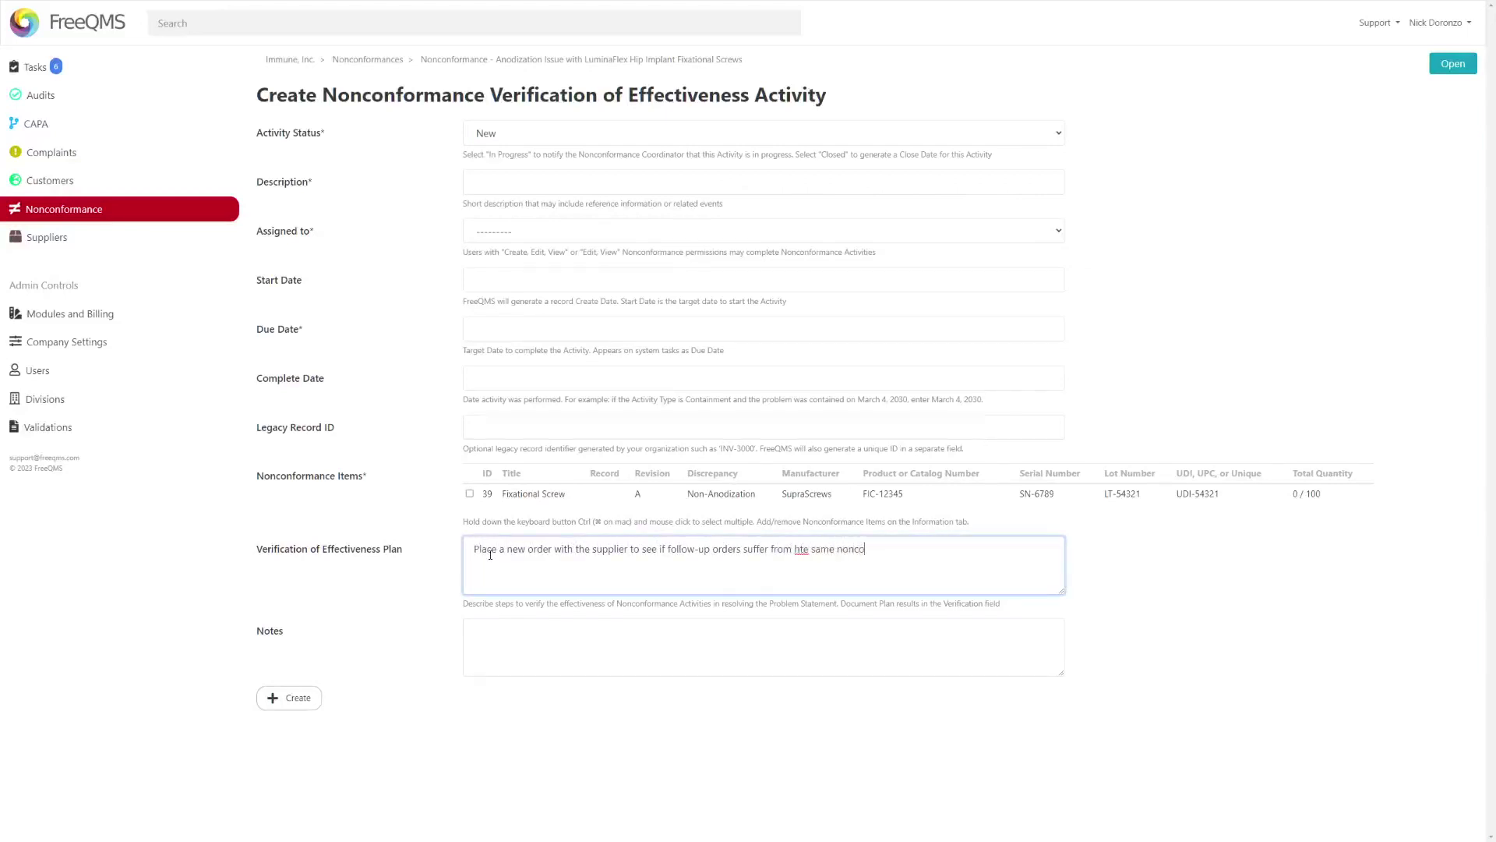
key("ctrl+Left")
key("ctrl+Left")
key("Left")
key("shift+Left")
key("shift+Left")
key("shift+Left")
type("the supplier (SupraScrews)")
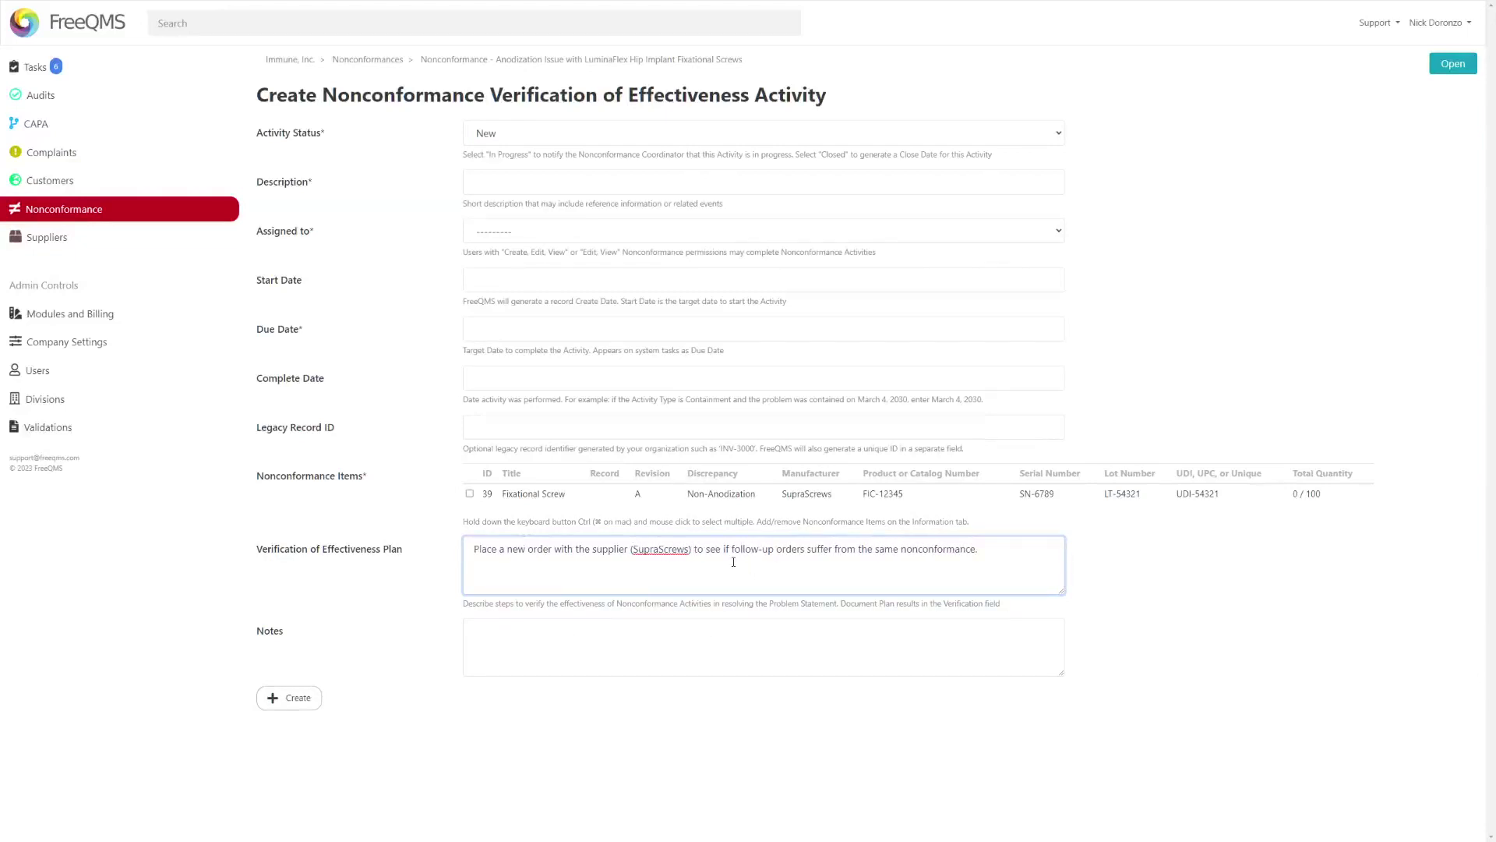
- Describe it as 'SupraScrews Follow-up order', assign the coordinator, due August 26, 2023, linking Fixational Screw
left_click(510, 183)
type("Sura")
key("BackSpace")
key("BackSpace")
type("praScrews ")
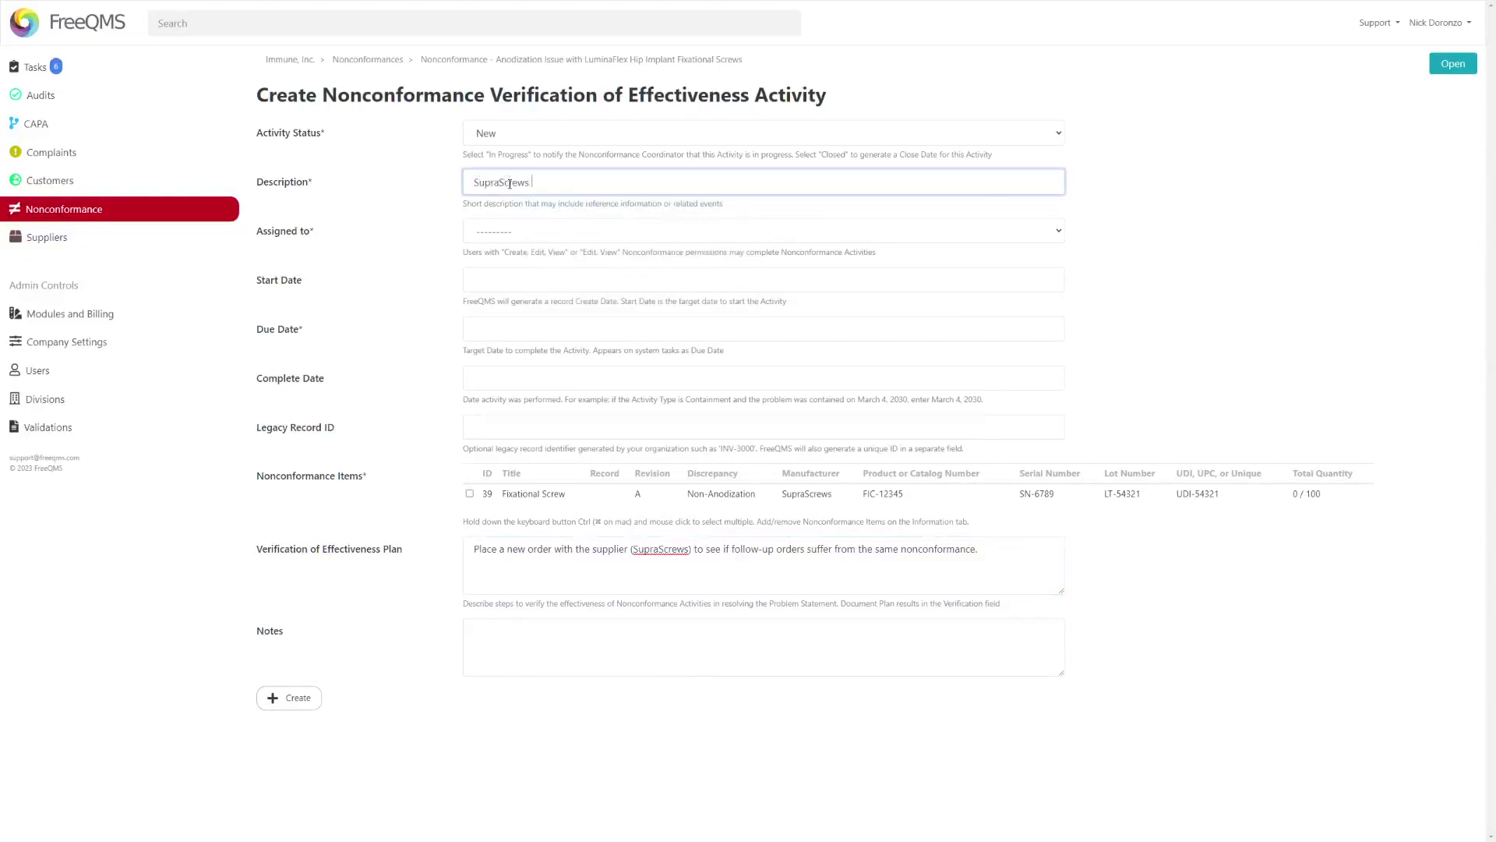
type("Follow-up order")
left_click(657, 230)
left_click(539, 278)
left_click(495, 328)
left_click(579, 268)
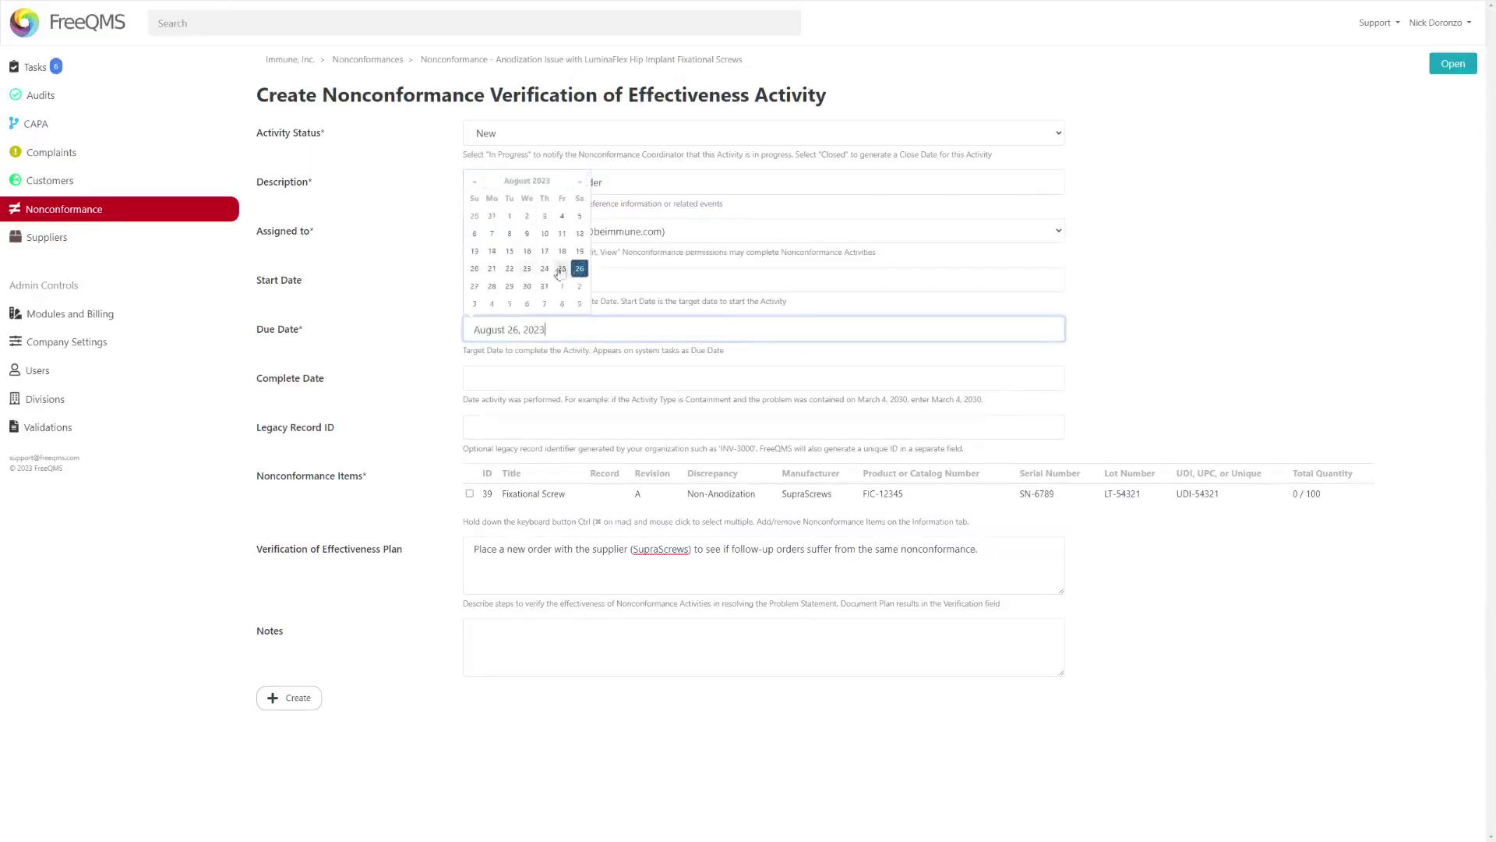
left_click(470, 493)
left_click(289, 697)
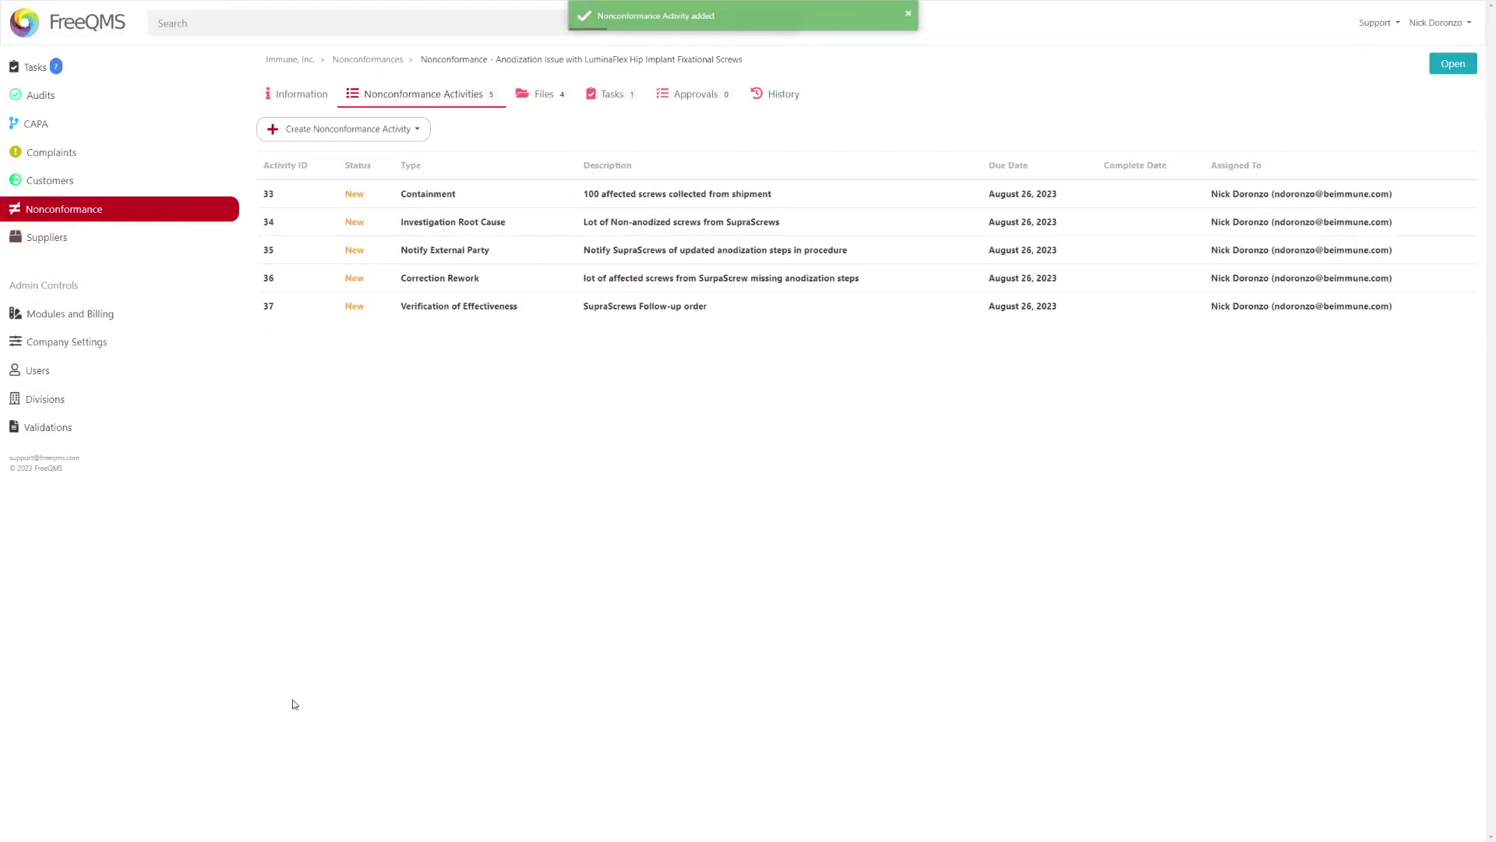
- Save activity 37 with the note 'The corrective actions have proven effective as evidenced by the conforming order received.'
left_click(390, 311)
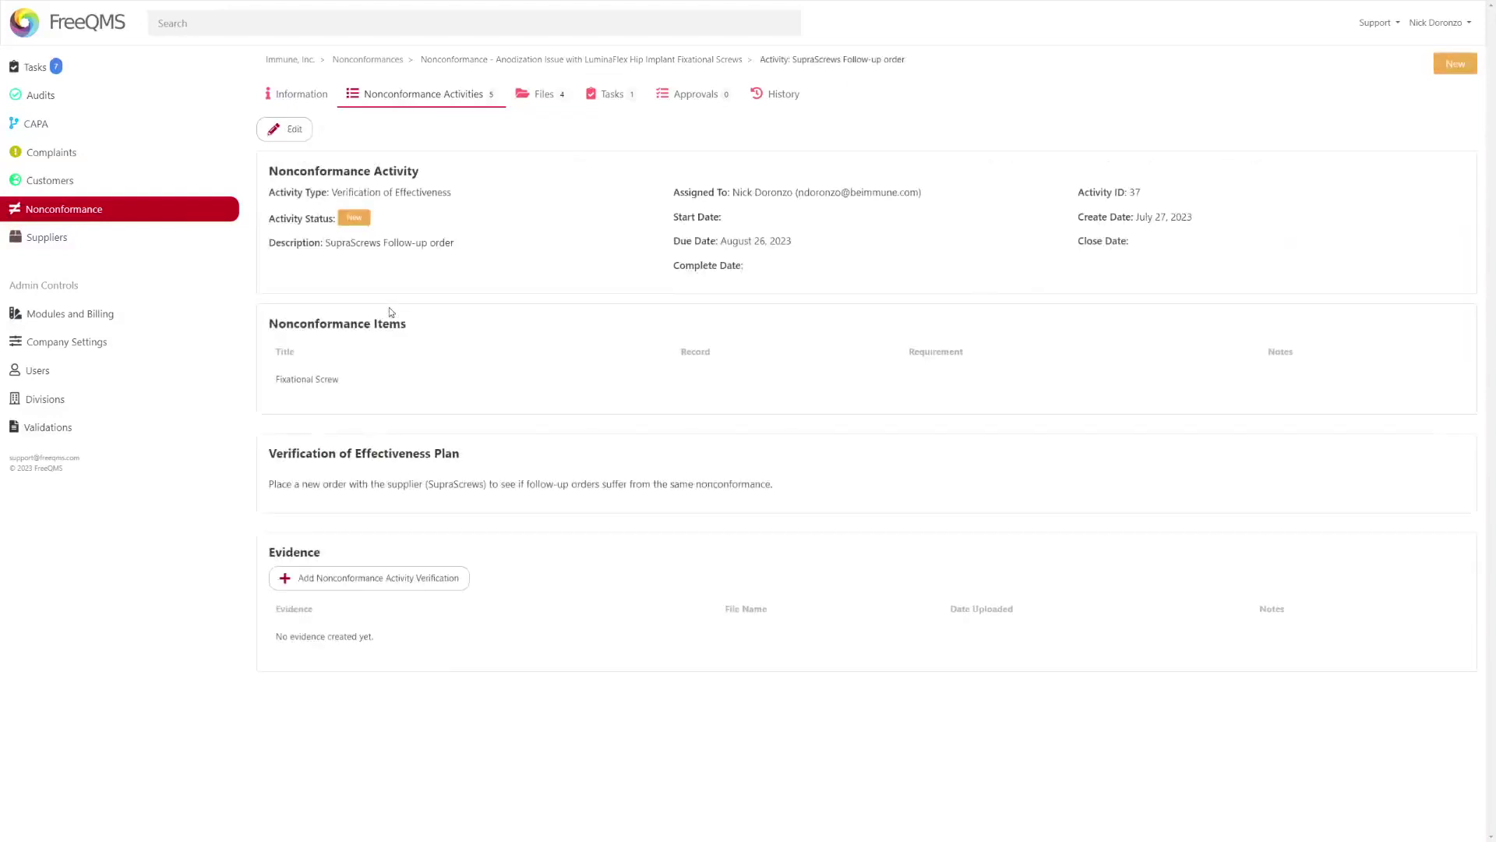
left_click(290, 126)
left_click(574, 642)
type("The corrective")
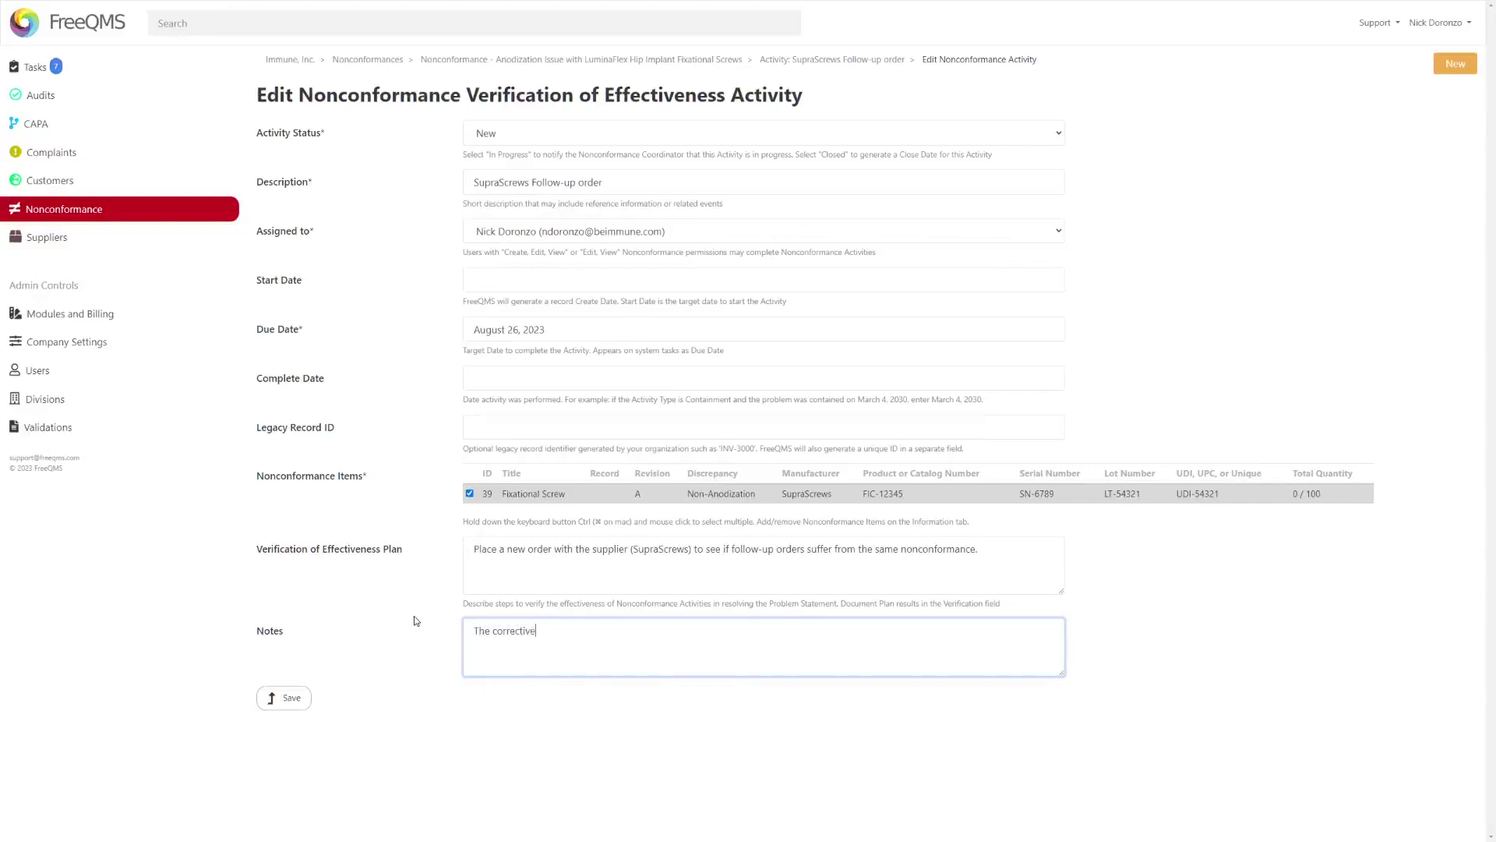
type(" actions have proven effective as evidenced by the conforming order")
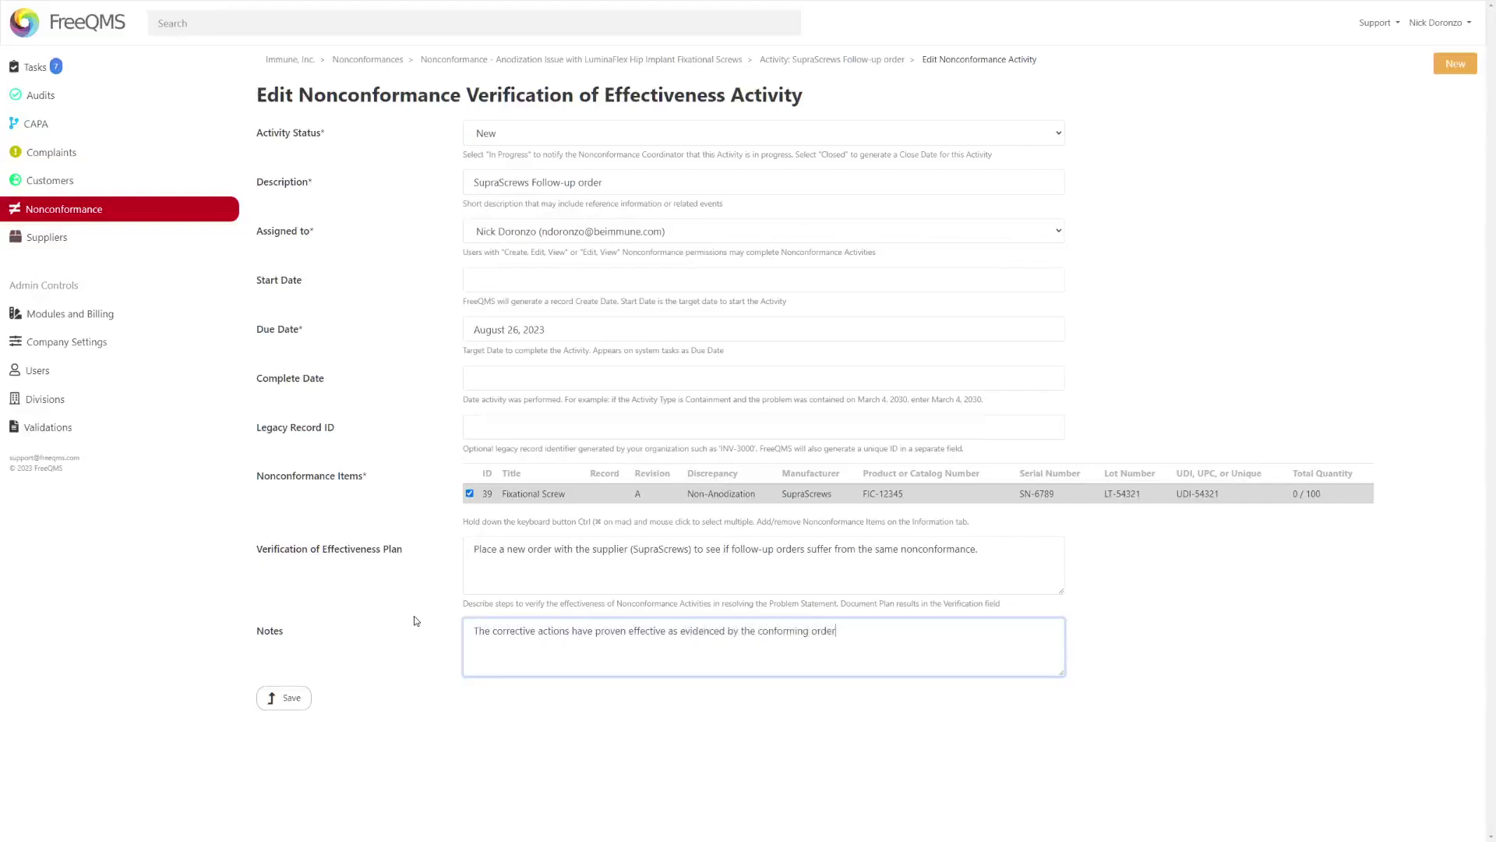
type(" received.")
left_click(502, 378)
key("Tab")
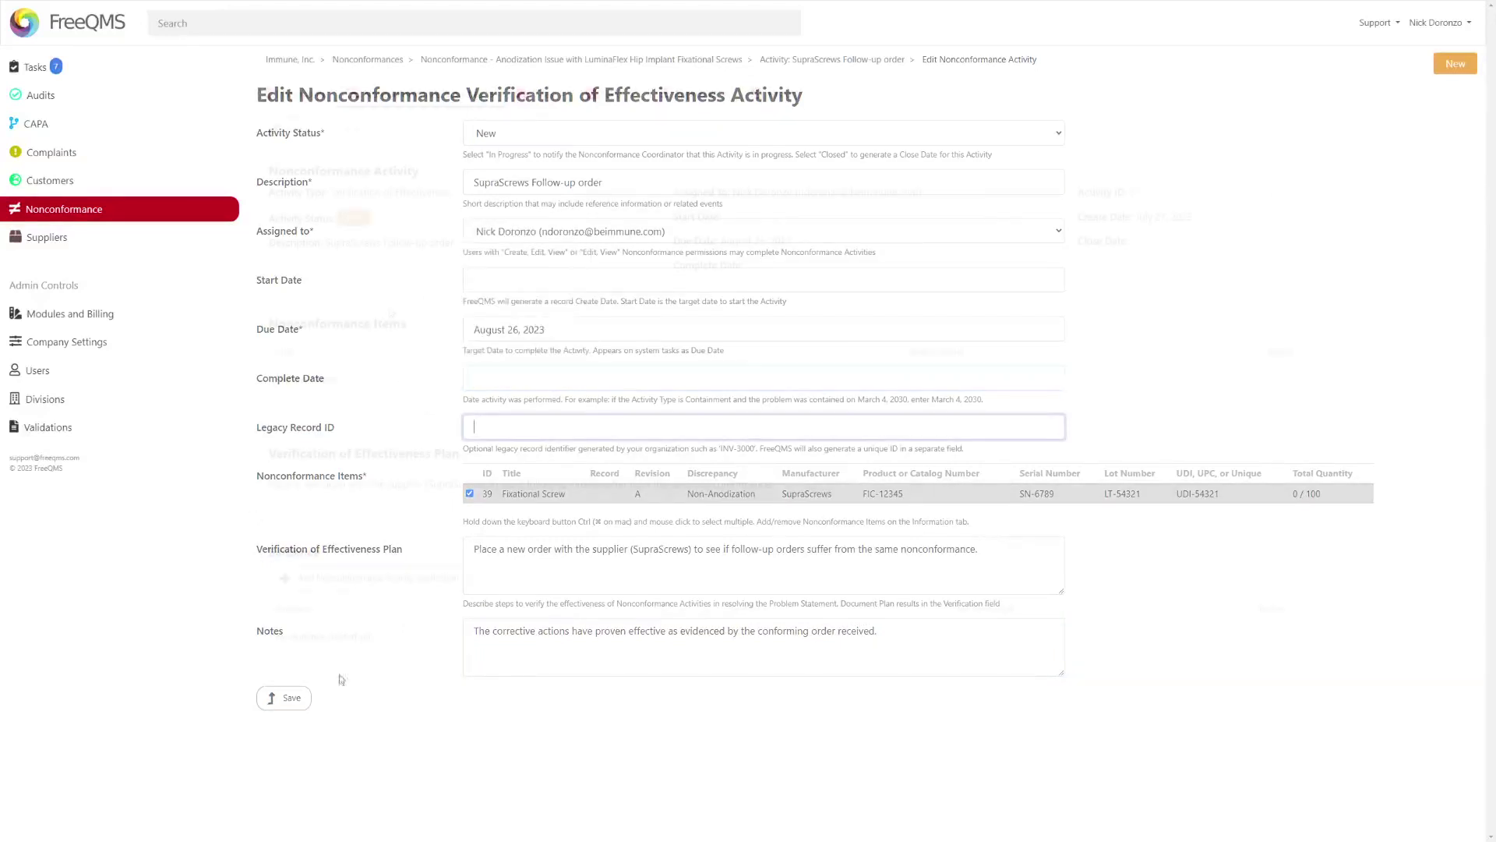
key("Return")
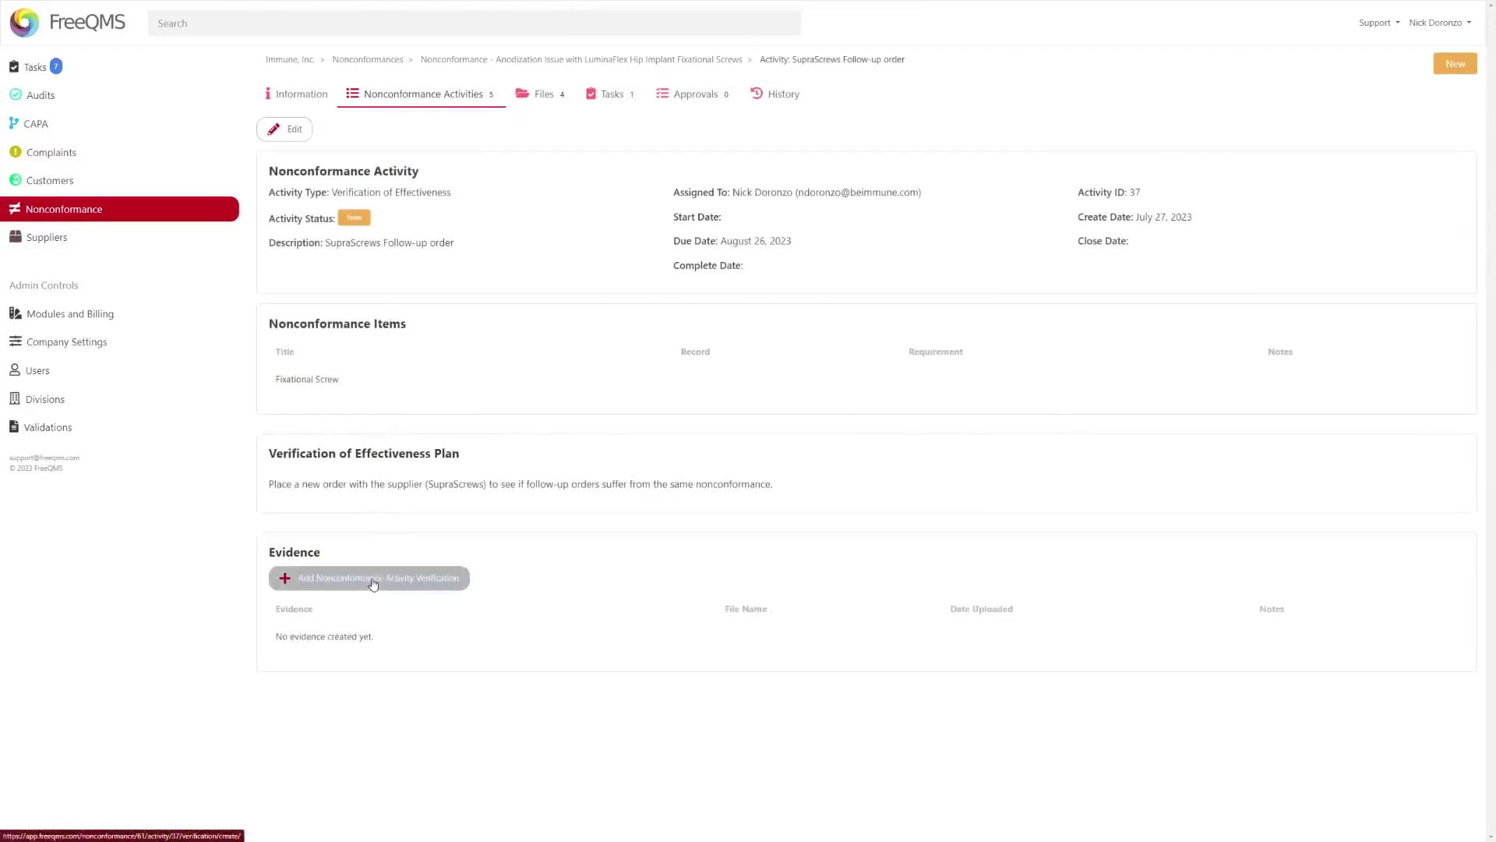
- Attach July New Order from Supplier.docx as evidence 'Confirmation of follow-up order with SupraScrews'
left_click(369, 578)
left_click_drag(999, 331, 504, 218)
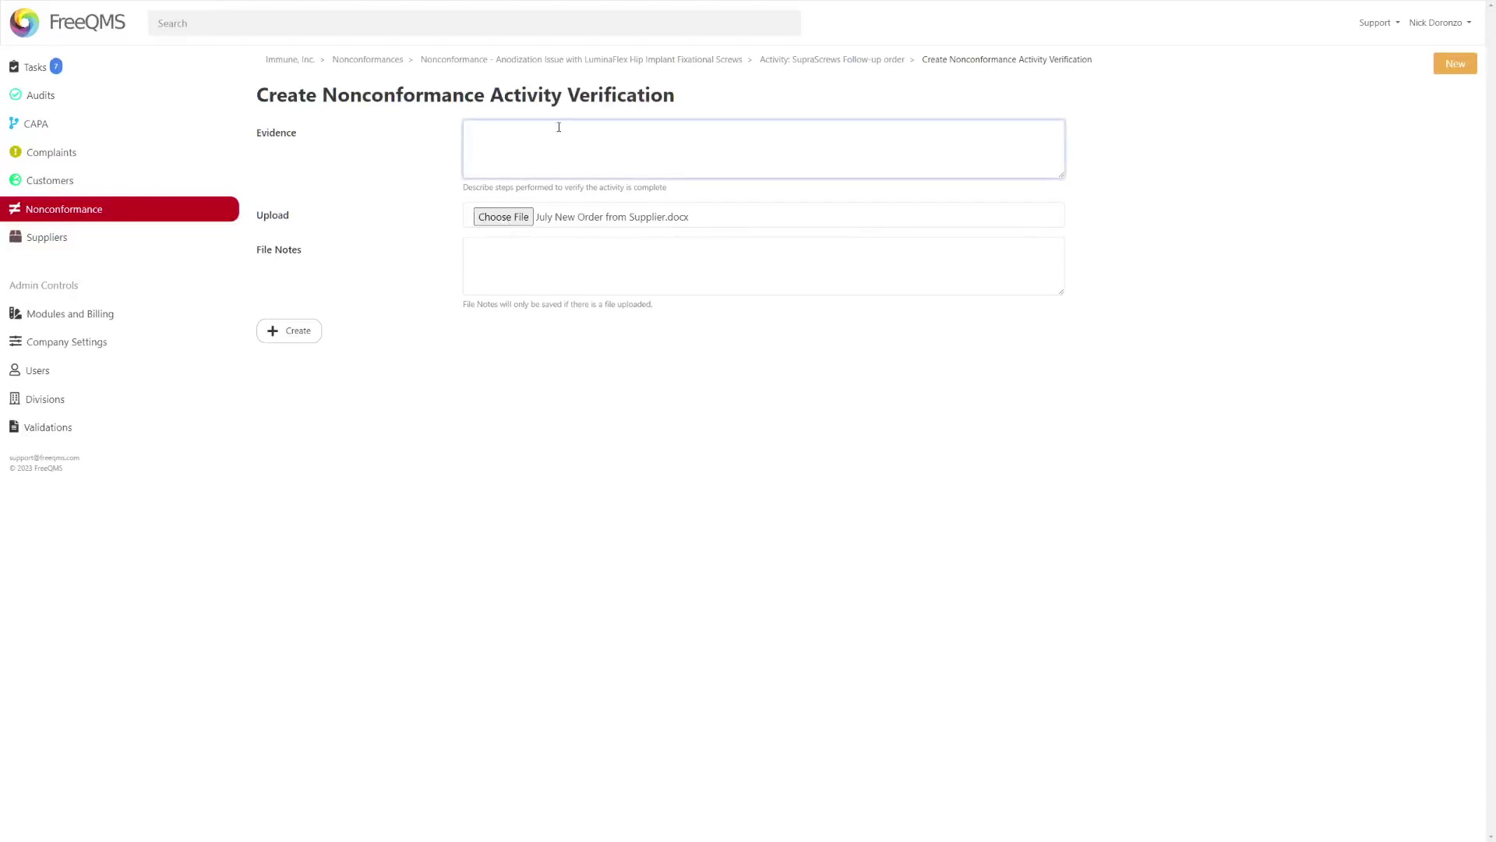
type("Confirmation of follow=")
key("BackSpace")
type("-up order with SupraScrews")
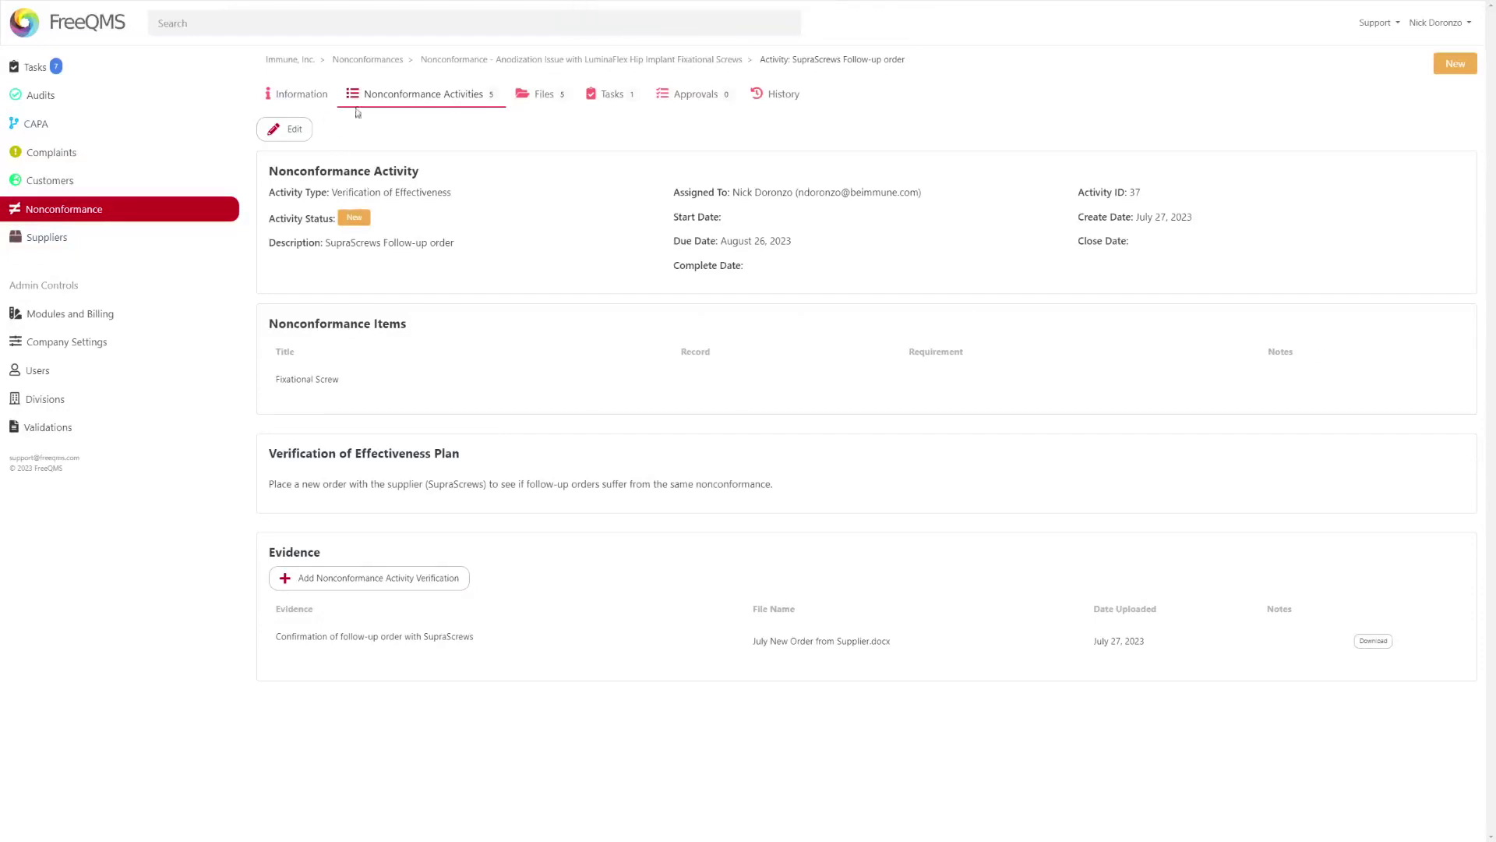
- Open Verification of Effectiveness activity 37 from the activities list for editing
left_click(413, 101)
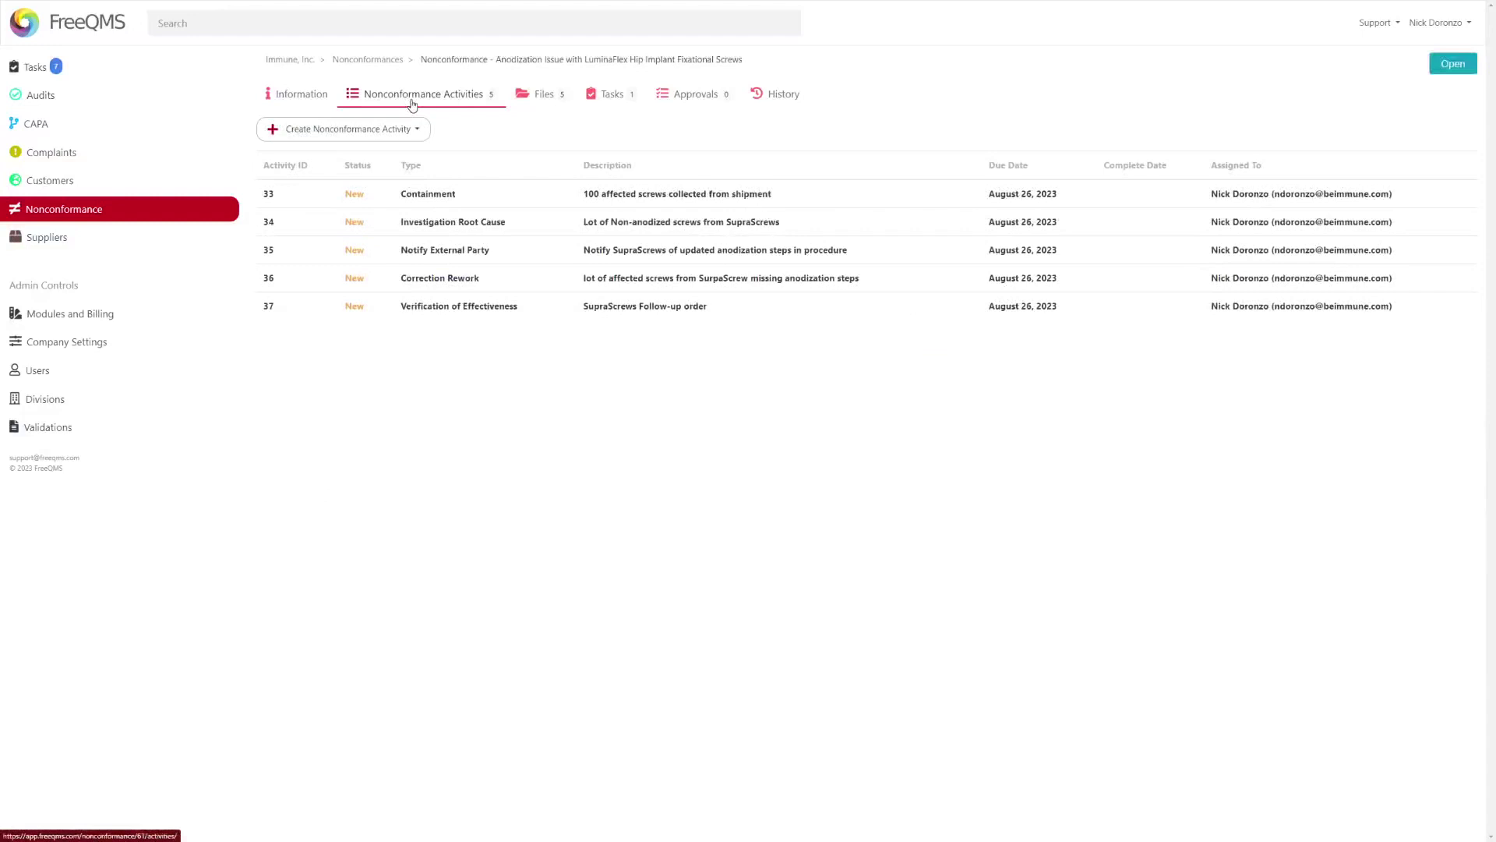
left_click(410, 312)
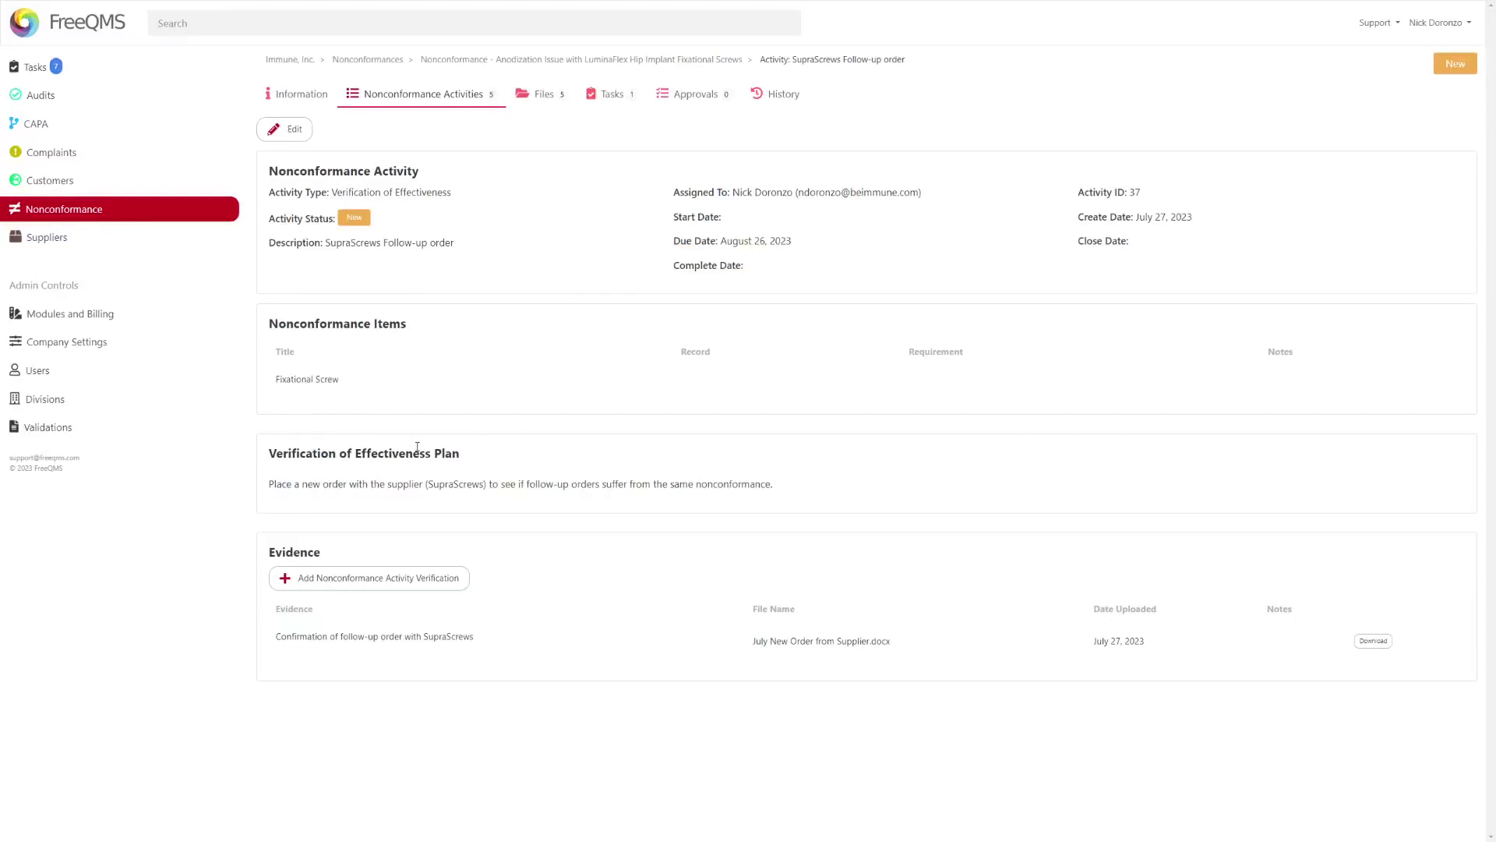
left_click(290, 127)
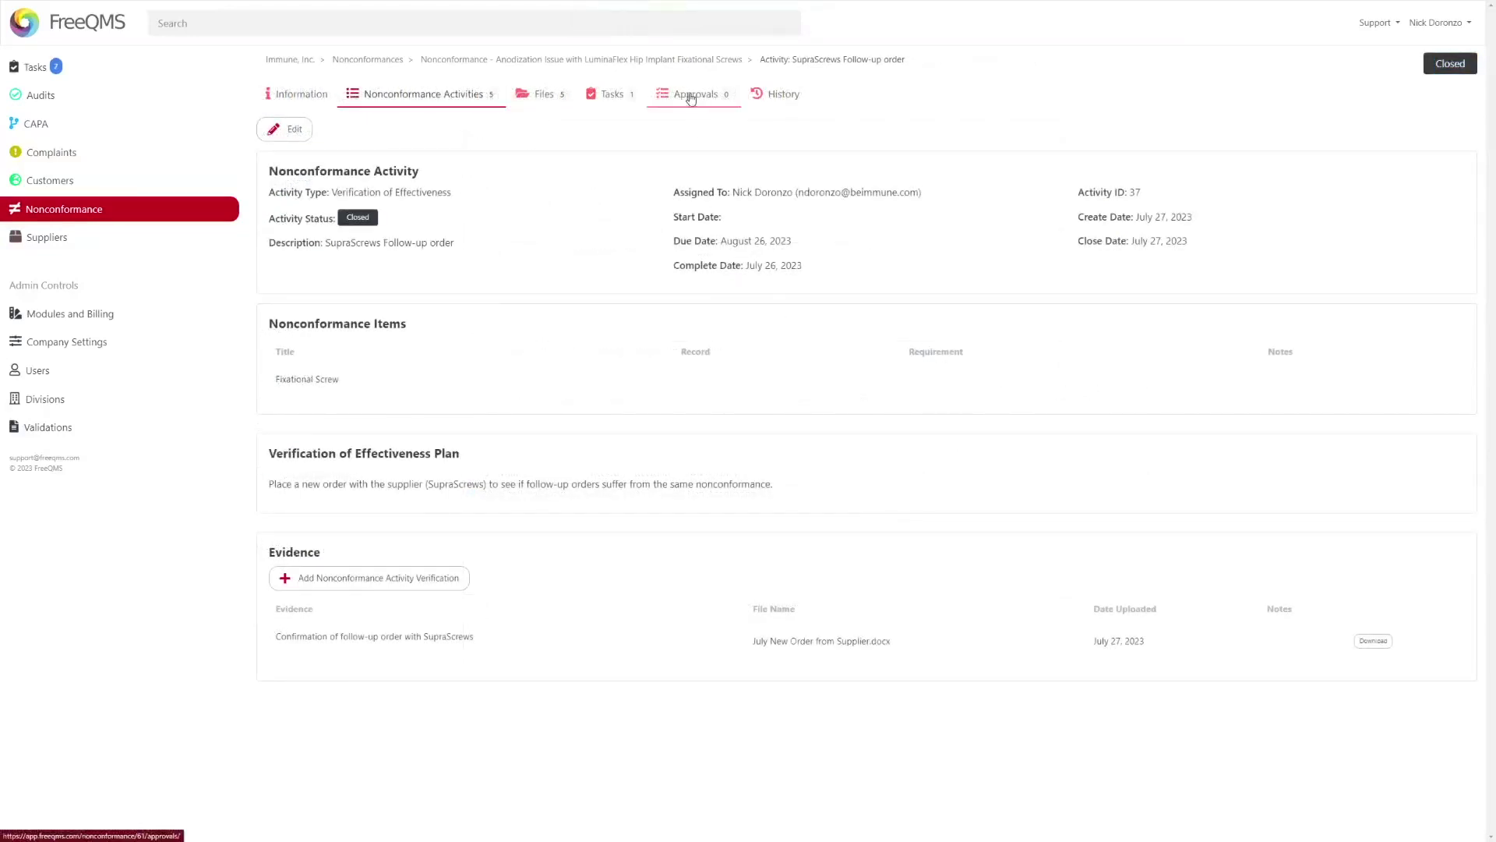
- Create an approval cycle titled 'Closure of non-anodized screws nonconformance' with the coordinator as approver
left_click(689, 97)
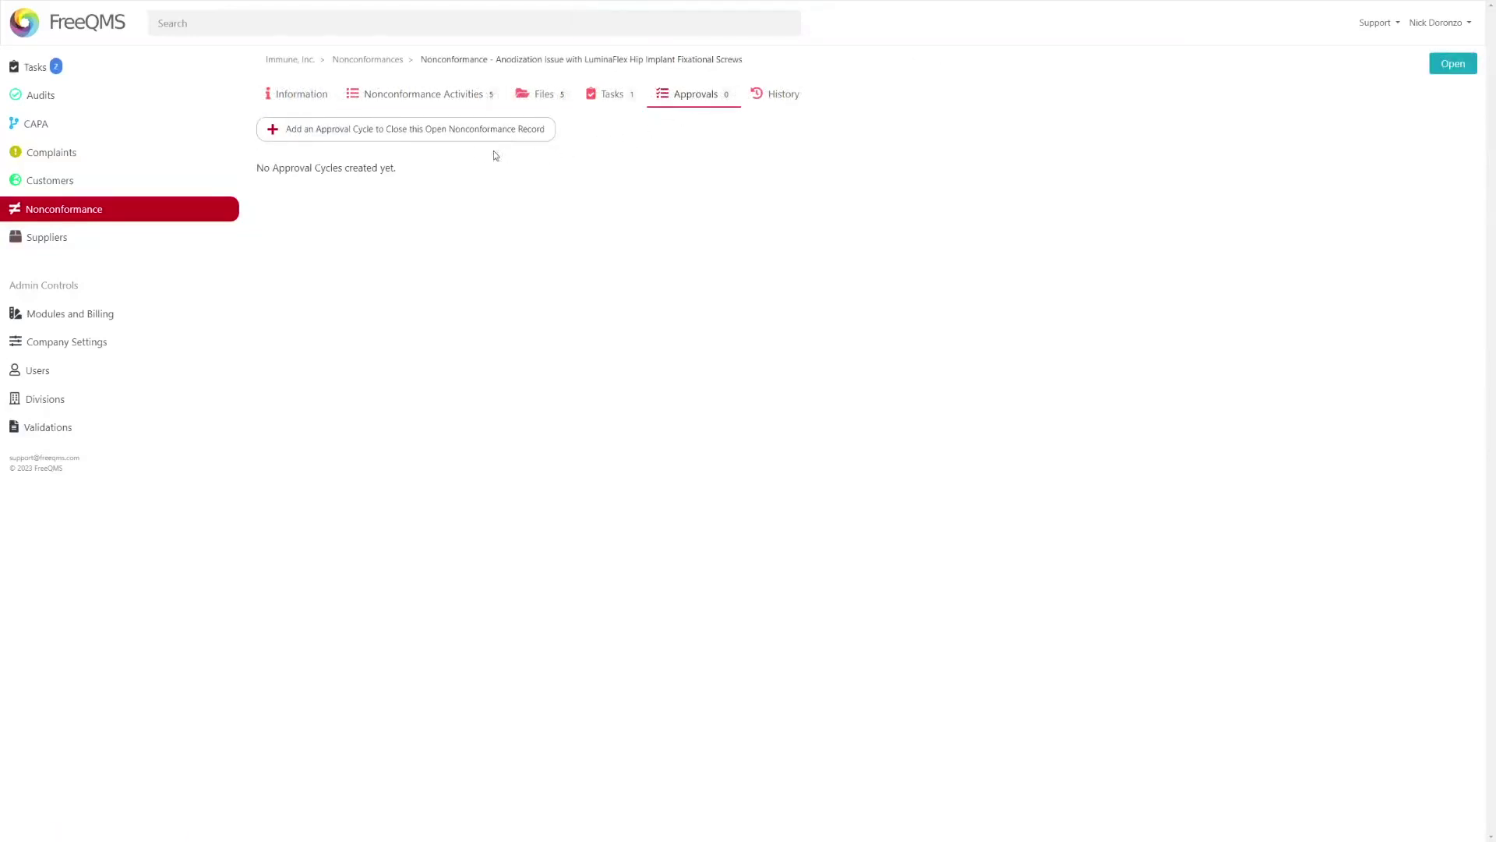
left_click(443, 132)
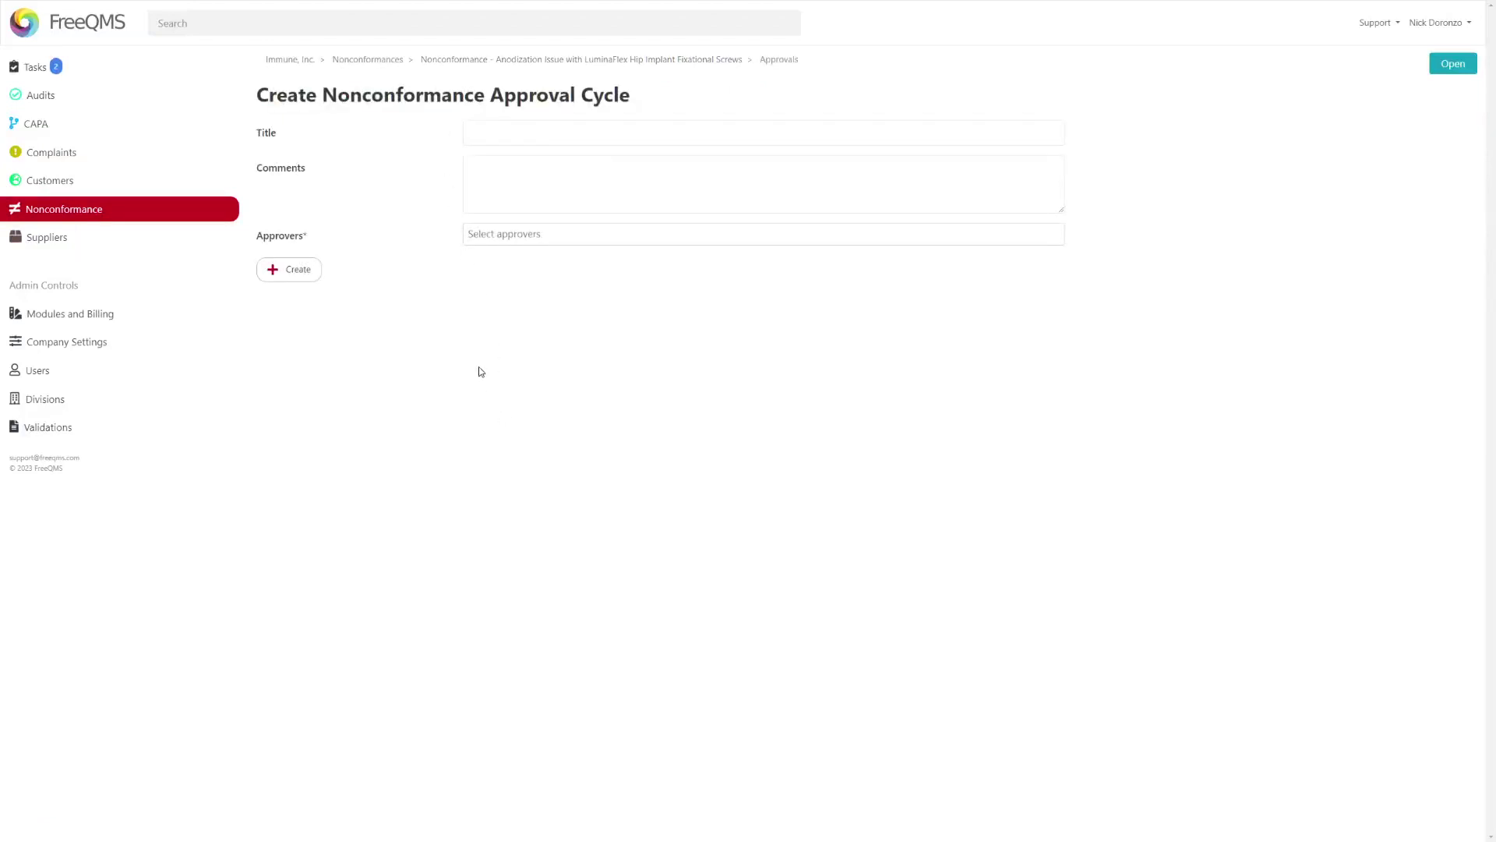
left_click(483, 234)
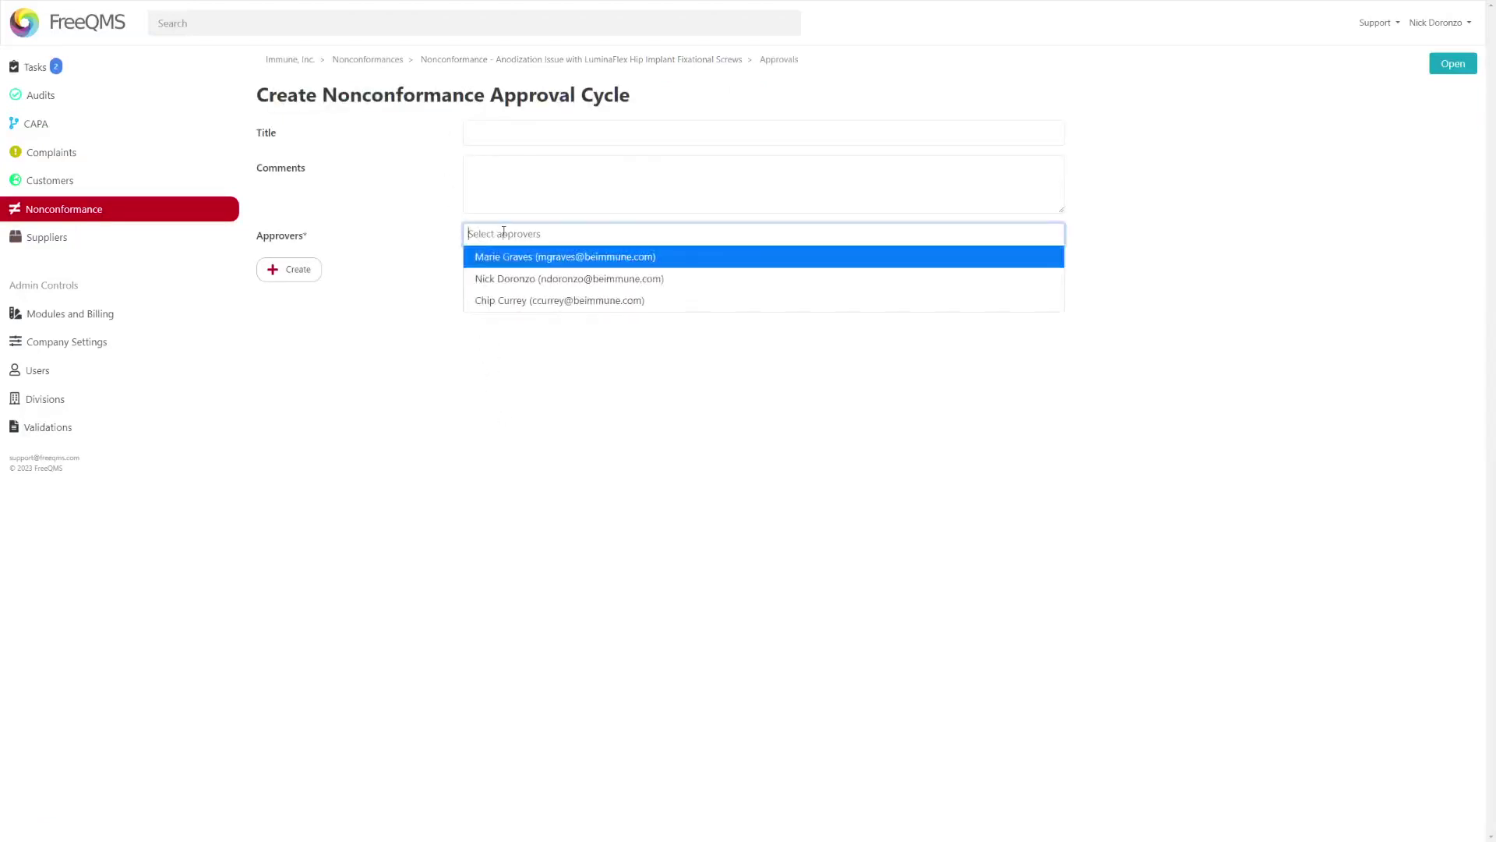
left_click(499, 278)
left_click(492, 135)
left_click(496, 138)
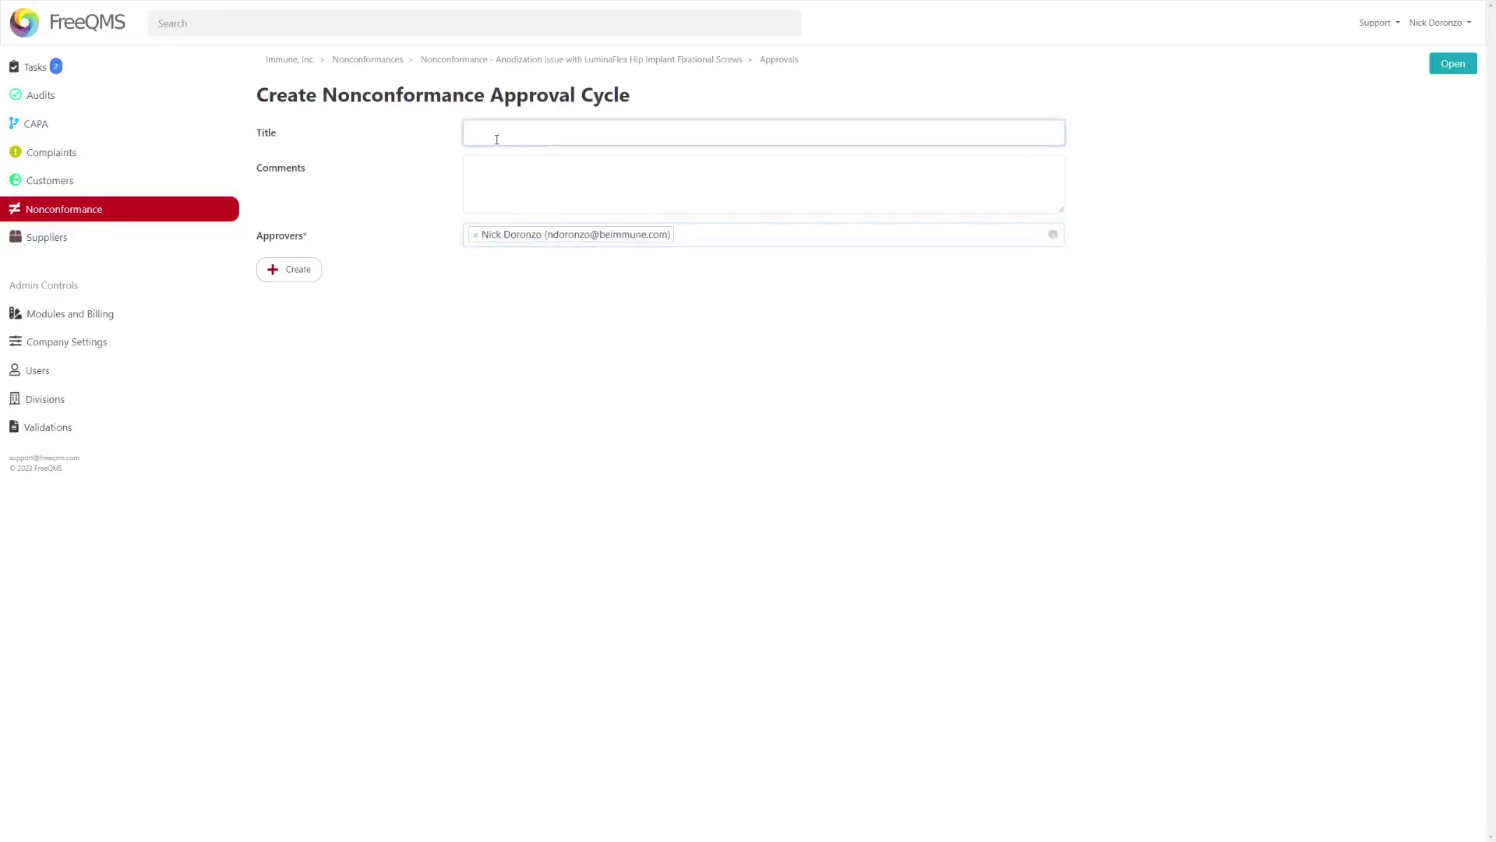
type("Closure of non-anodized screws nonconformance")
key("Tab")
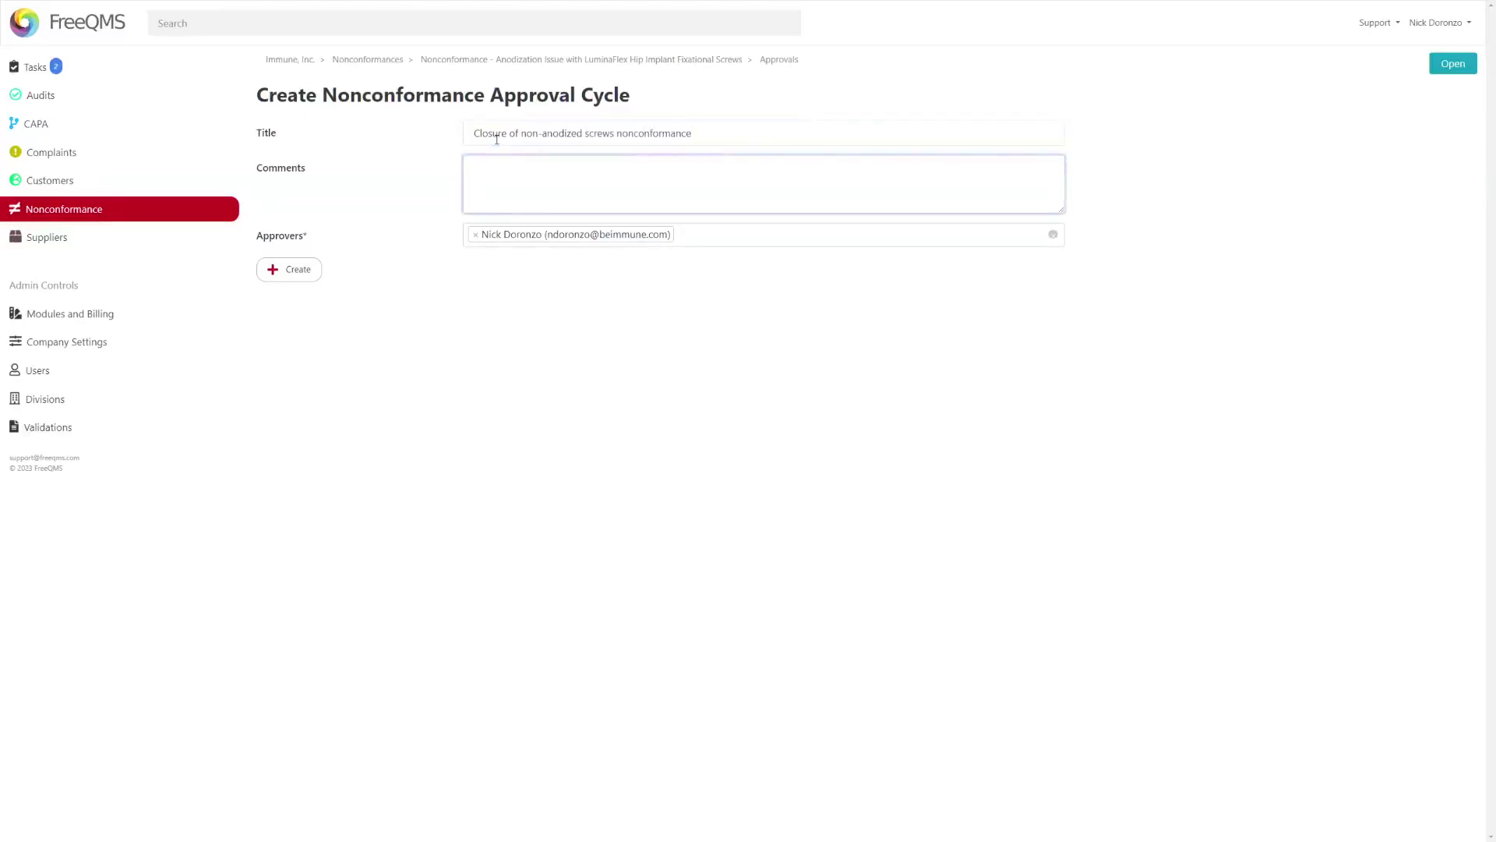
left_click(290, 273)
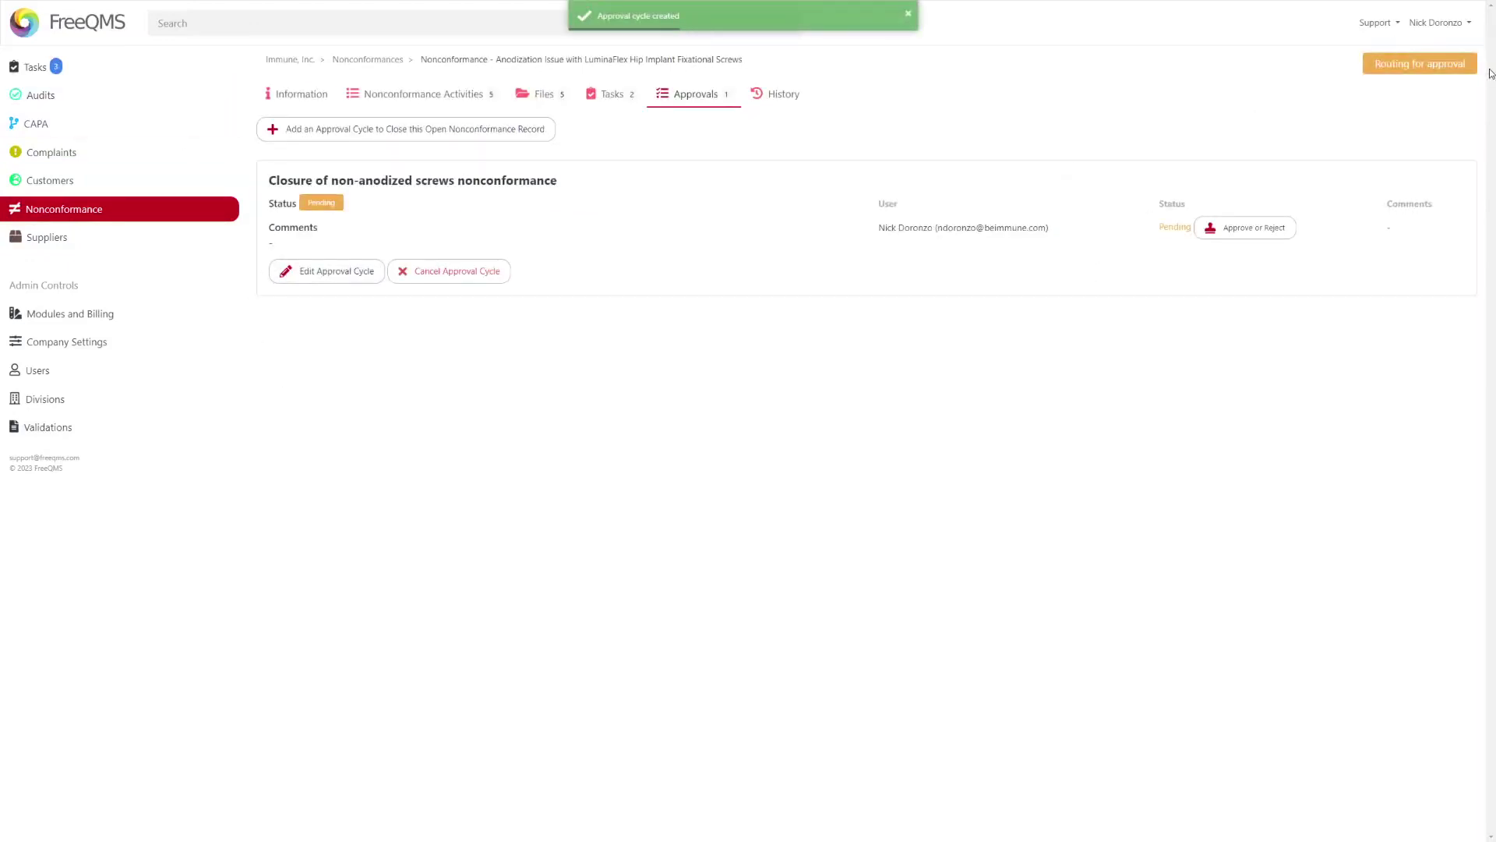
- Sign off the closure cycle with the account password and the comment 'Approved'
left_click(1208, 228)
left_click(655, 157)
left_click(769, 112)
type("••••••••••••••••")
left_click(687, 159)
type("Approved")
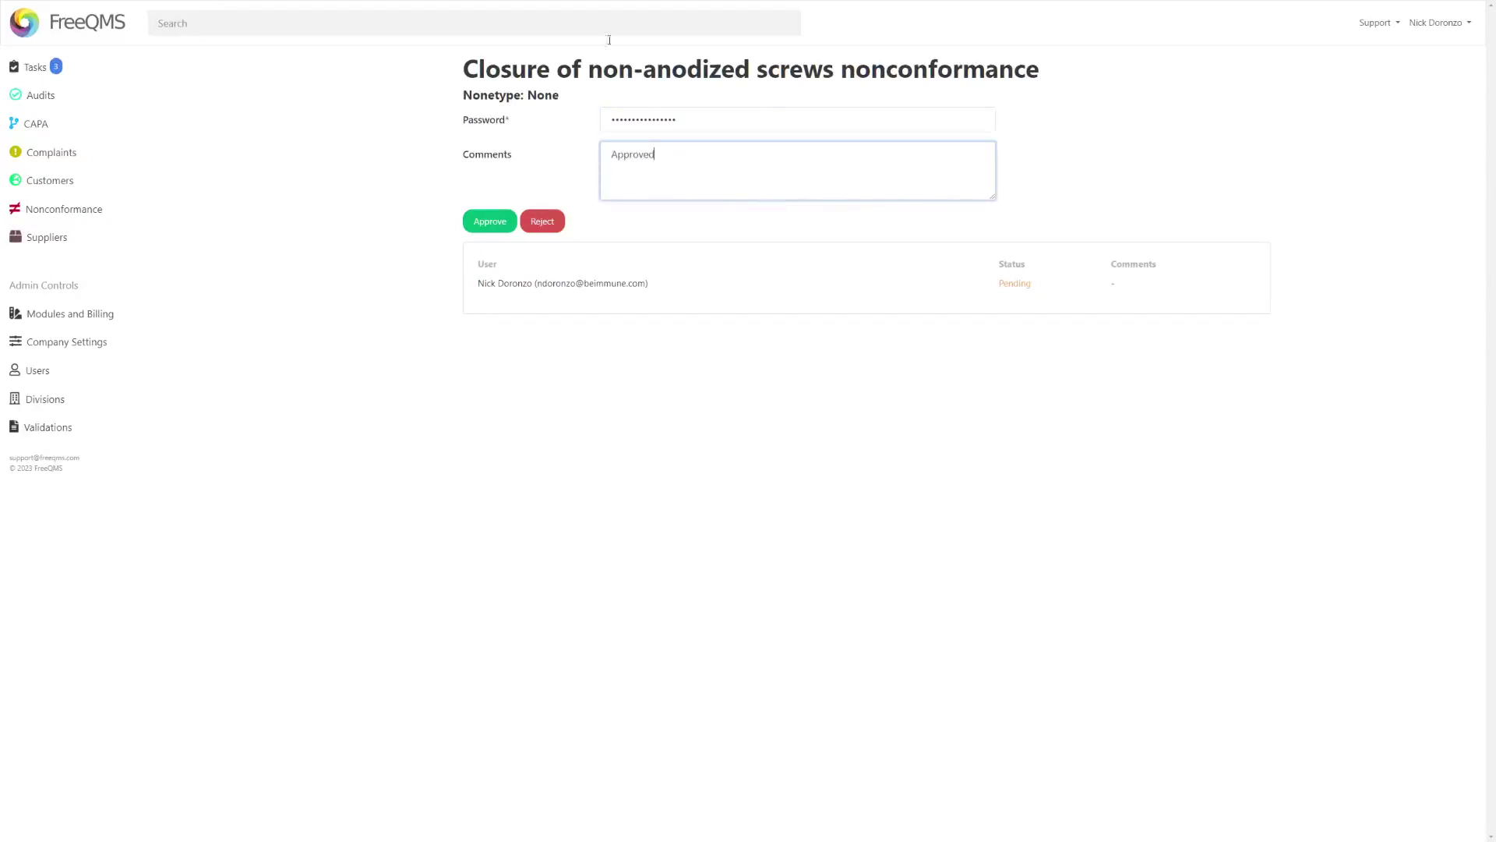
left_click(472, 223)
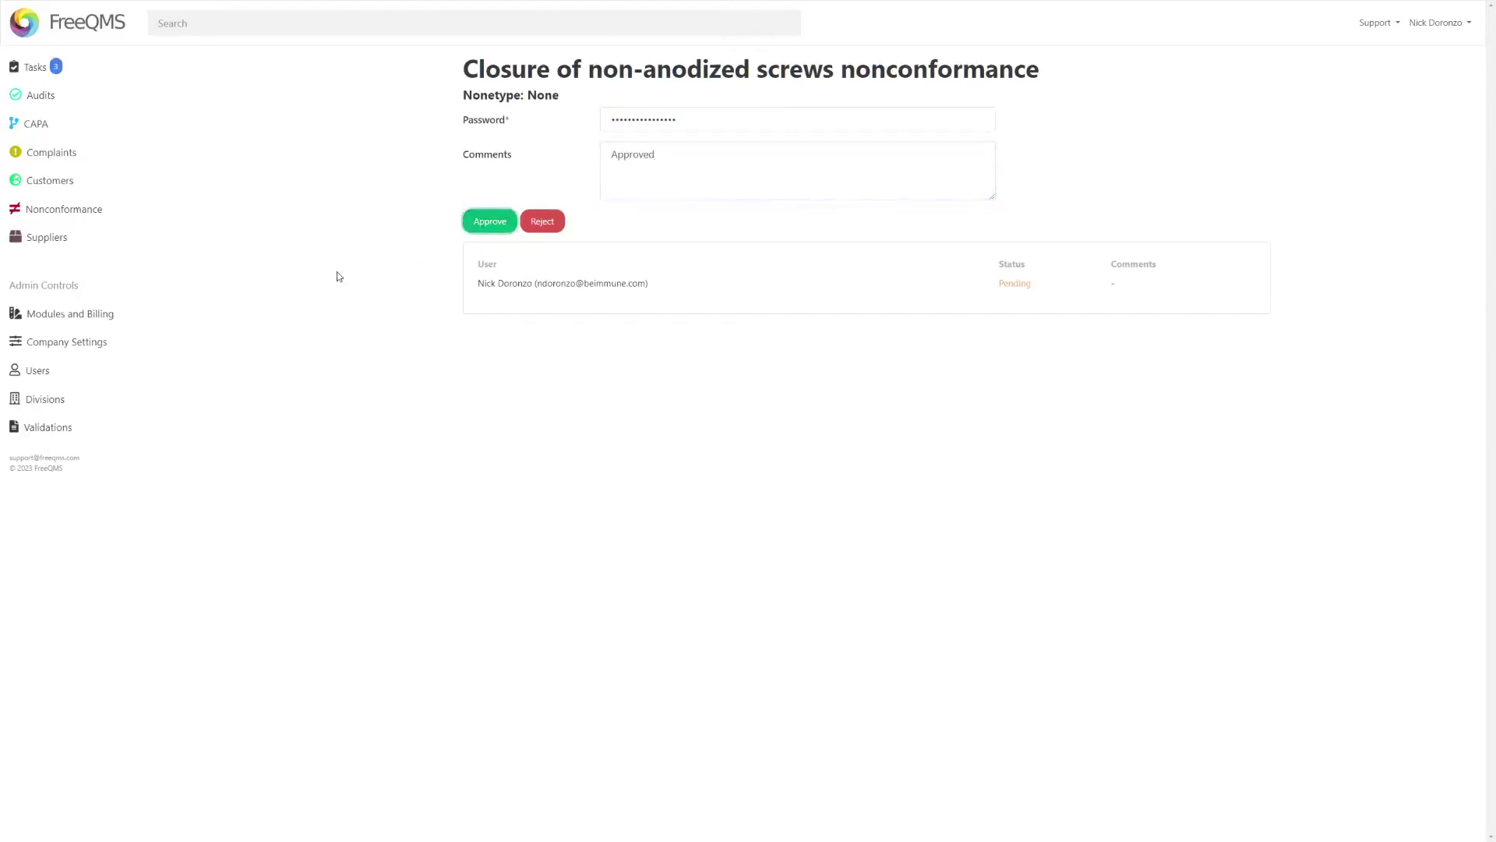